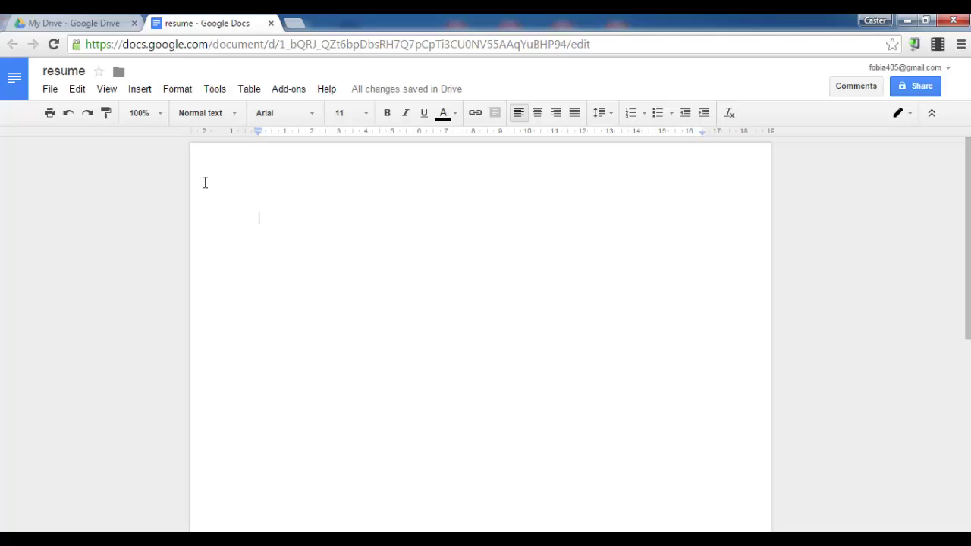
- Browse the Google Docs template gallery, then close it and return to the resume
left_click(50, 90)
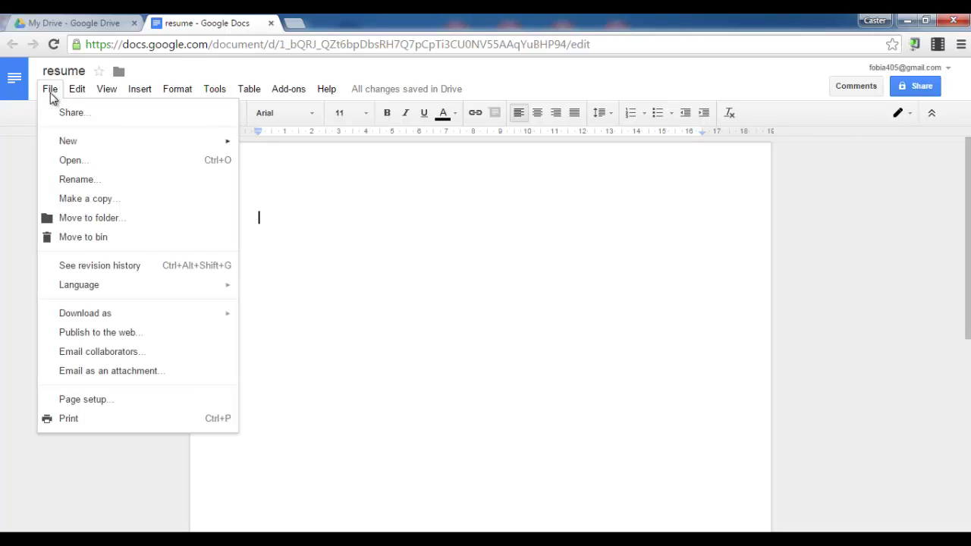
mouse_move(124, 151)
left_click(312, 242)
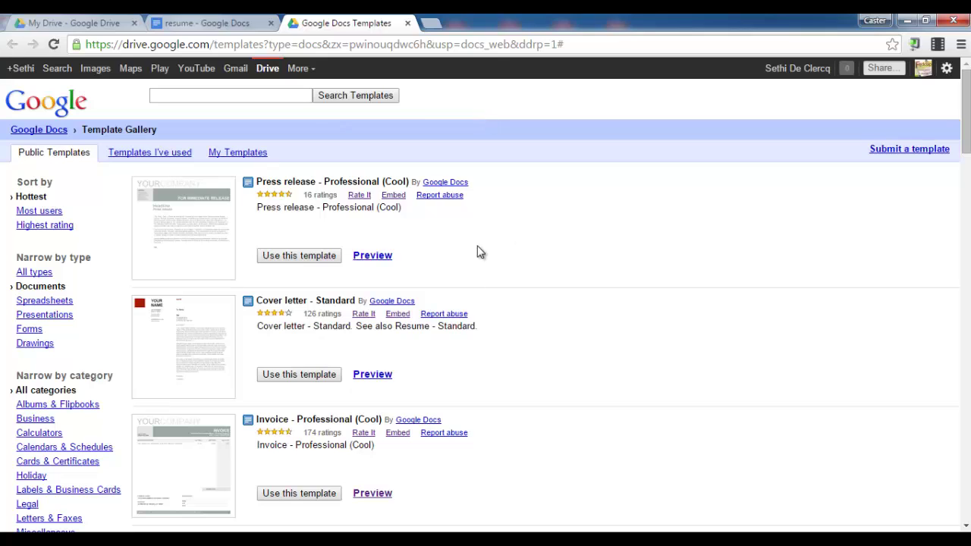
left_click(408, 23)
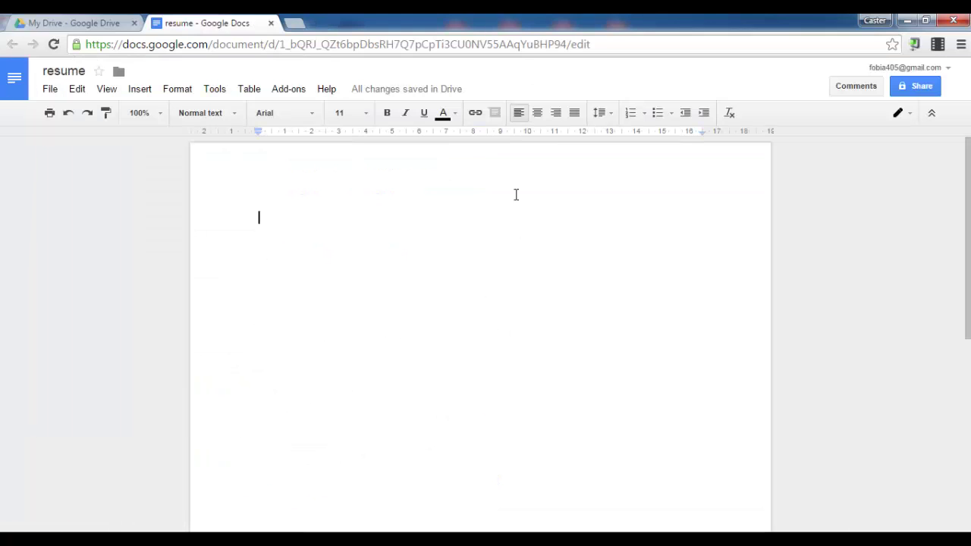
- Insert an empty table 4 columns wide and 10 rows tall into the page
left_click(248, 89)
mouse_move(280, 114)
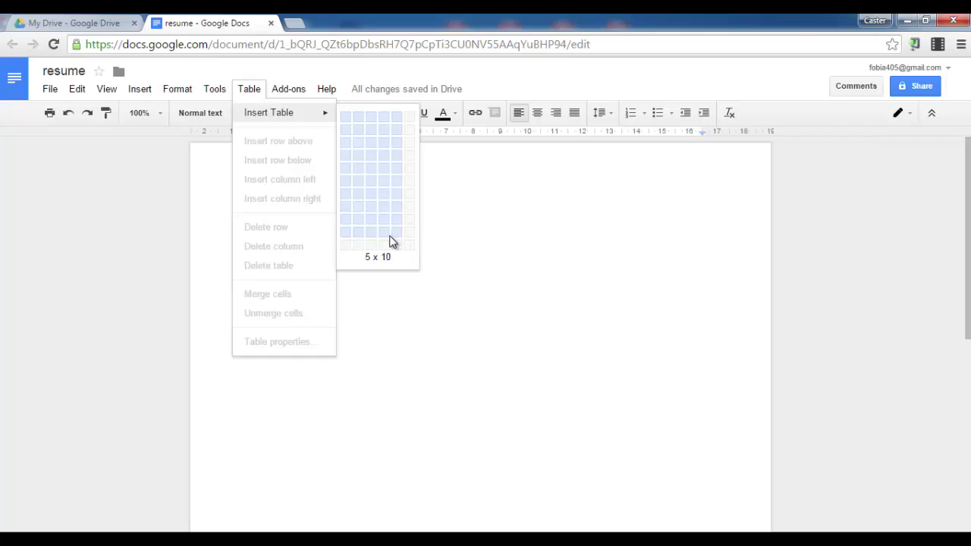
left_click(390, 240)
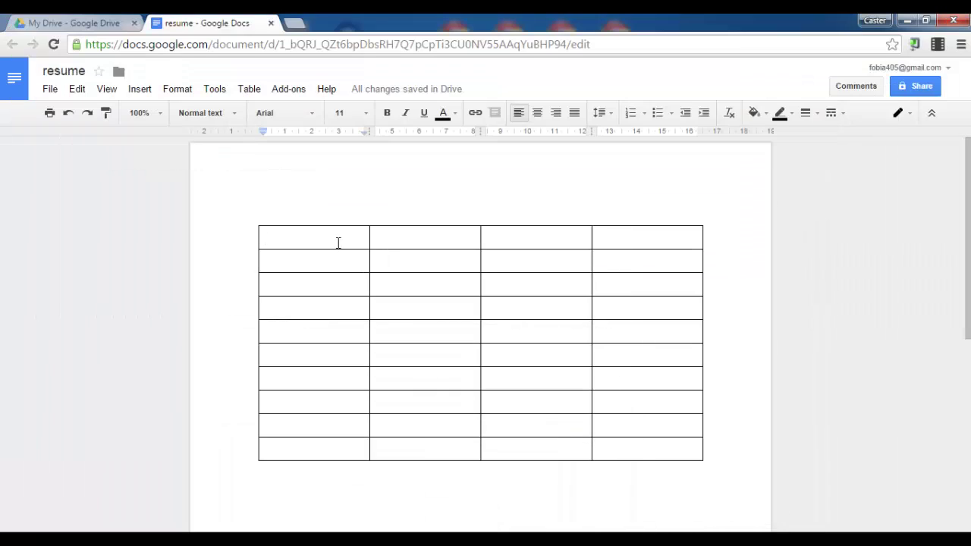
- Merge the top three cells of the table's first column into one
left_click_drag(332, 241, 329, 286)
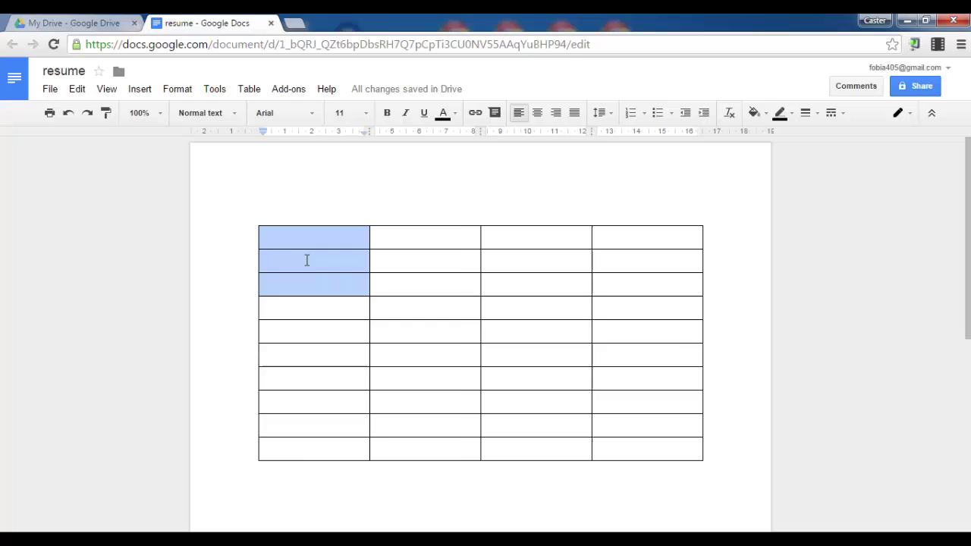
right_click(308, 261)
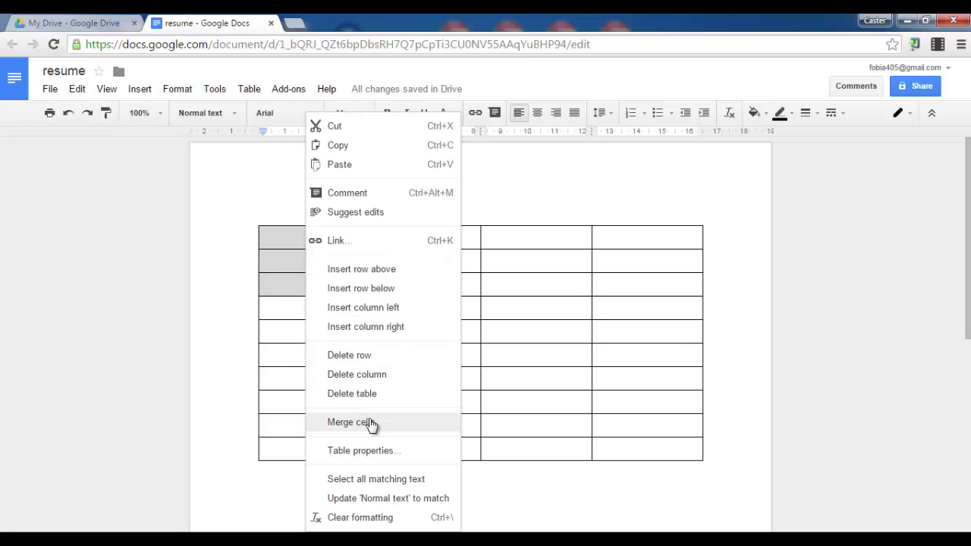
left_click(368, 421)
- Type the first name and surname on separate lines in the merged cell, followed by a blank line
left_click(320, 277)
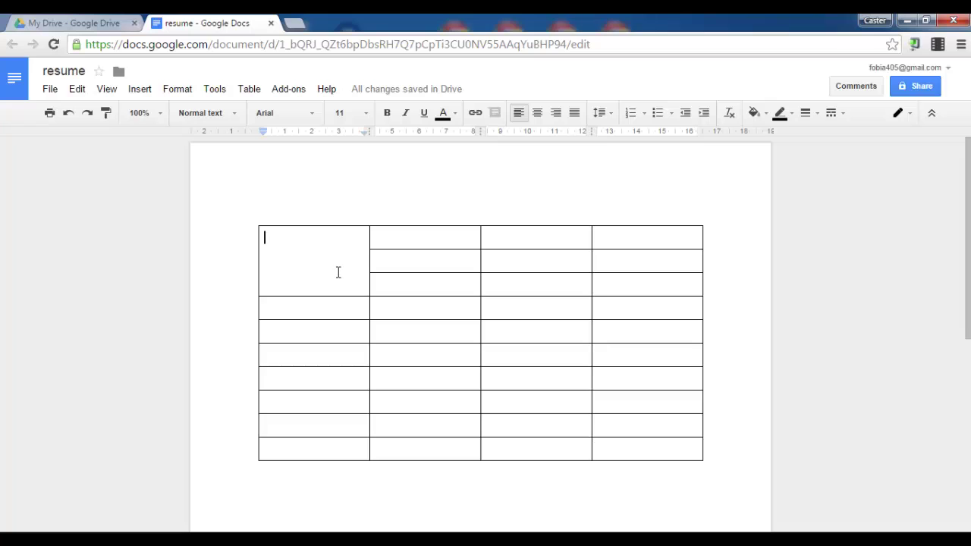
type("John")
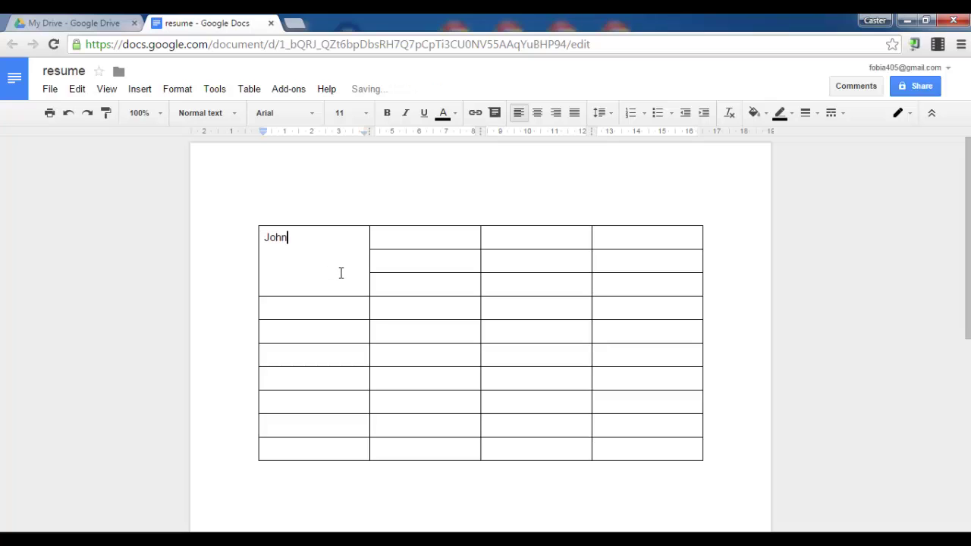
key("Return")
type("Doe")
key("Return")
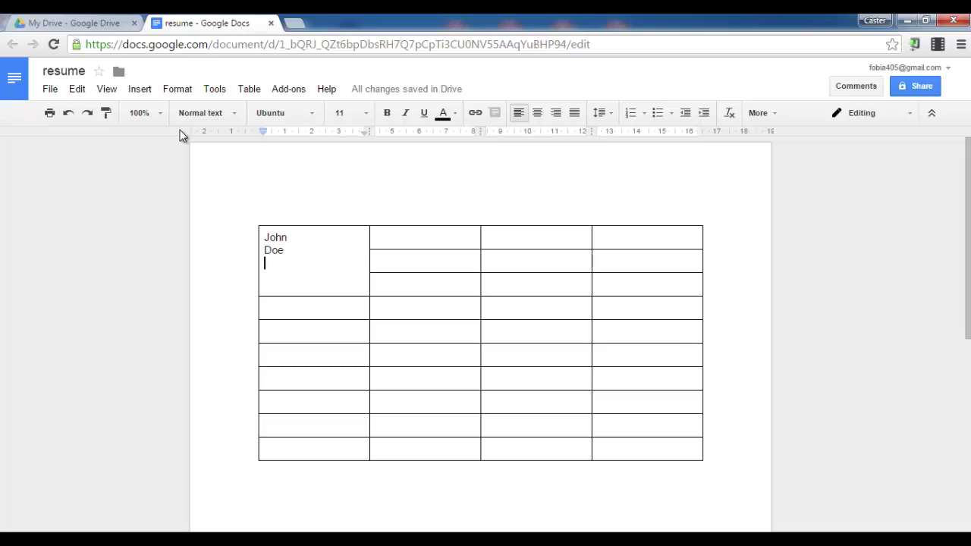
- Insert the cartoon face avatar image into the merged cell below the name
left_click(141, 91)
left_click(152, 113)
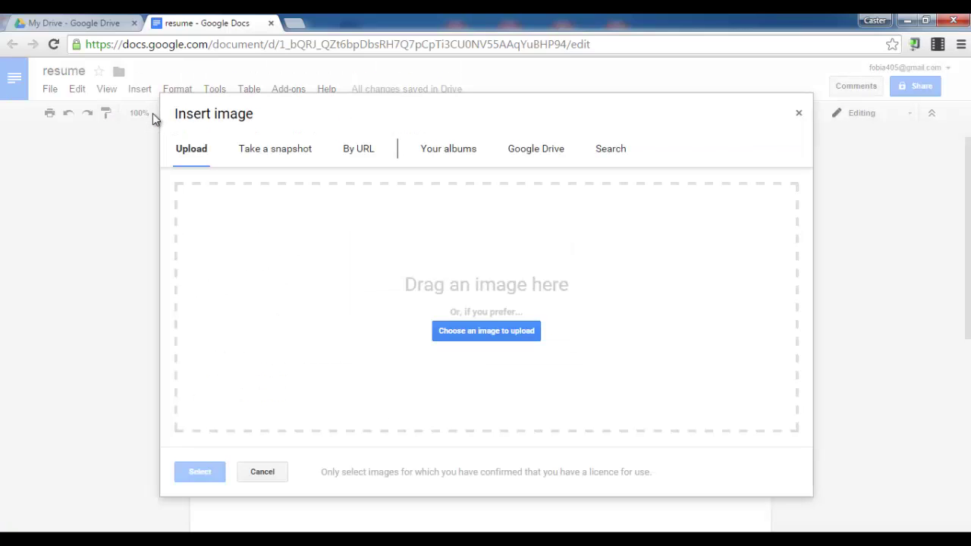
left_click(261, 471)
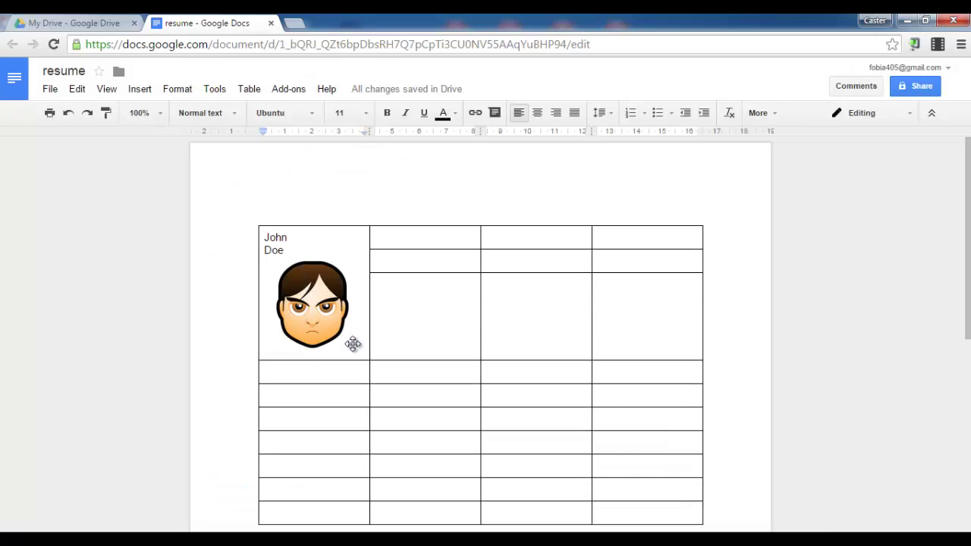
- Center the name and avatar together in the sidebar cell
left_click(282, 259)
left_click_drag(282, 259, 264, 232)
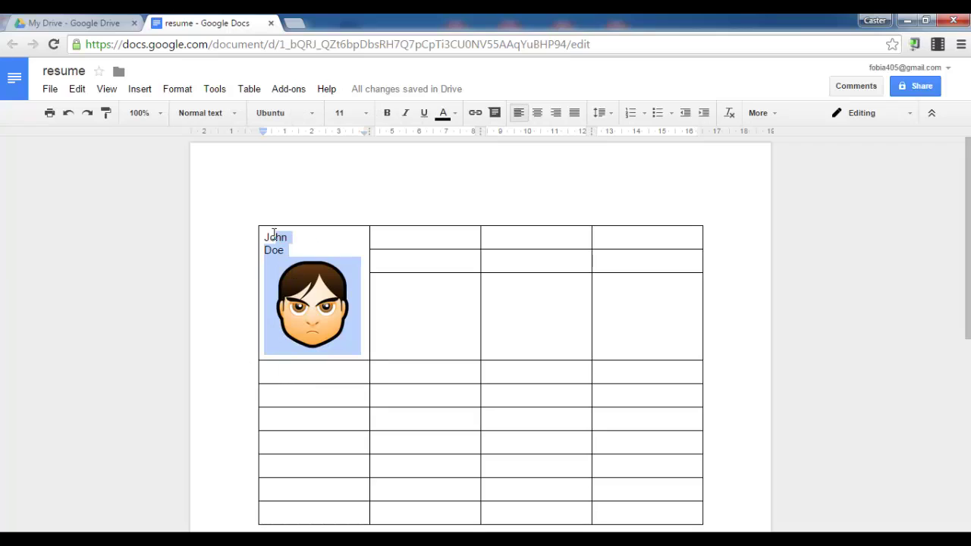
left_click(537, 113)
- Format the two-line name as bold 24-point Syncopate
left_click_drag(368, 257, 280, 230)
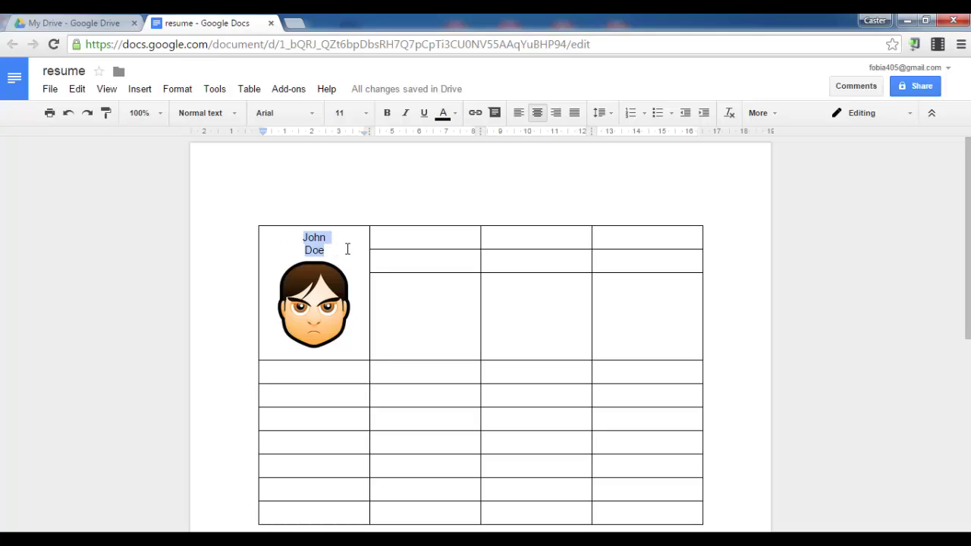
left_click(317, 113)
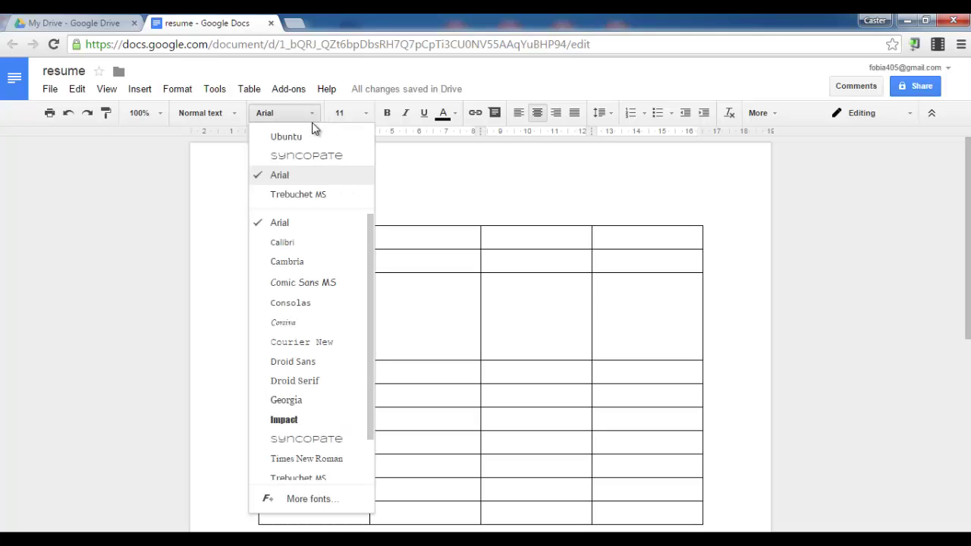
left_click(311, 141)
left_click(312, 120)
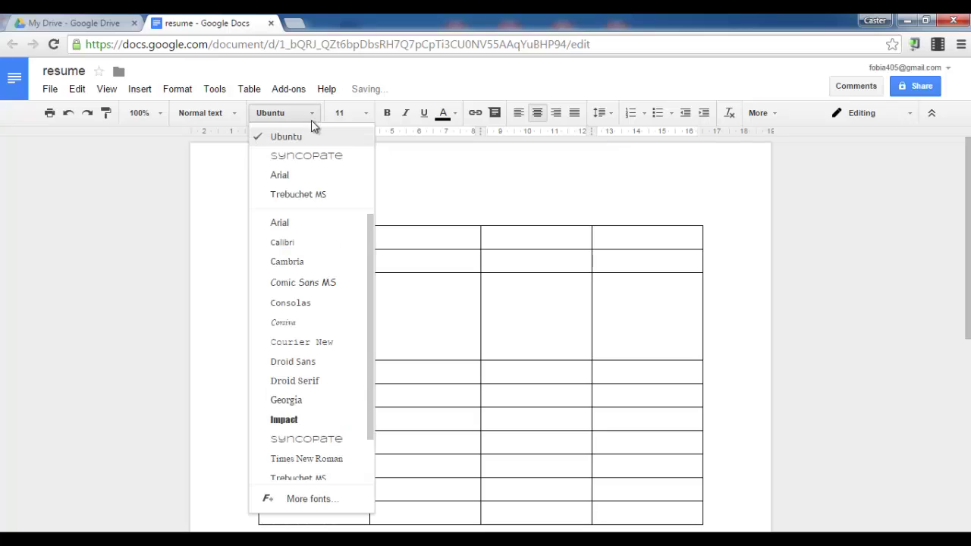
left_click(313, 157)
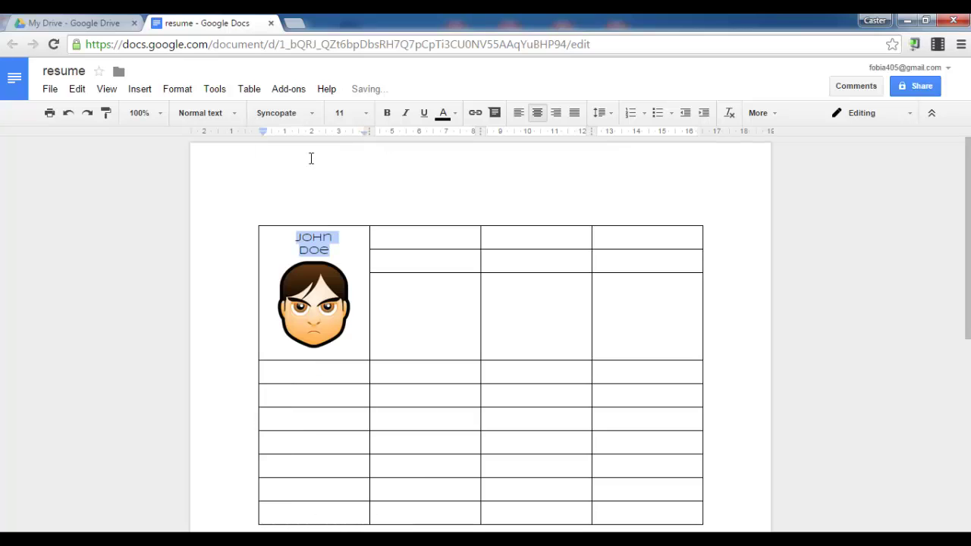
left_click(364, 116)
left_click(349, 272)
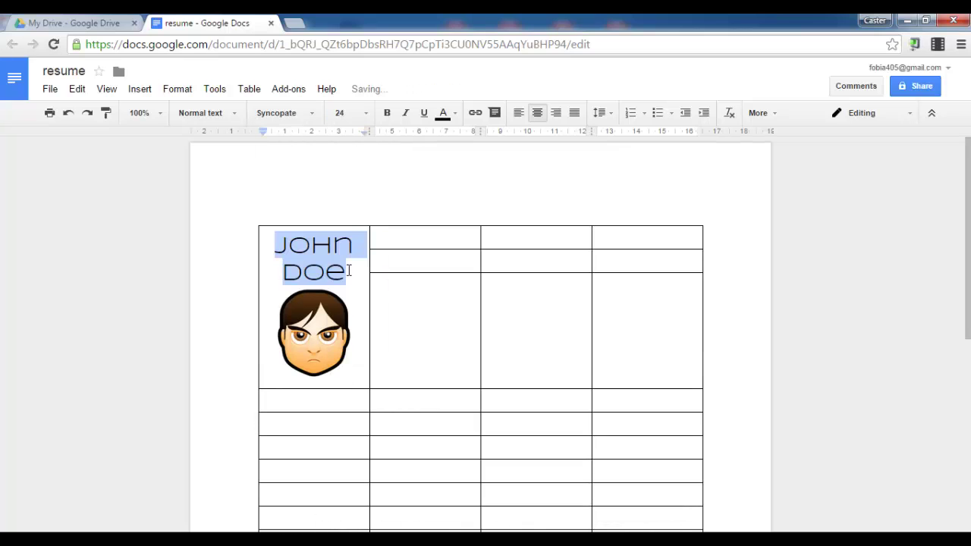
left_click(386, 113)
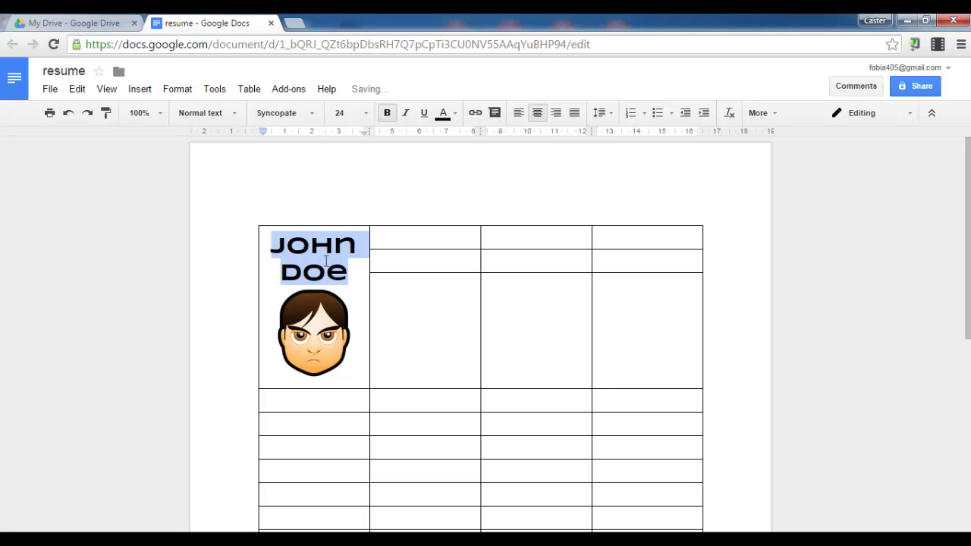
- Left-align the name within its cell
key("Right")
key("Left")
key("shift+Up")
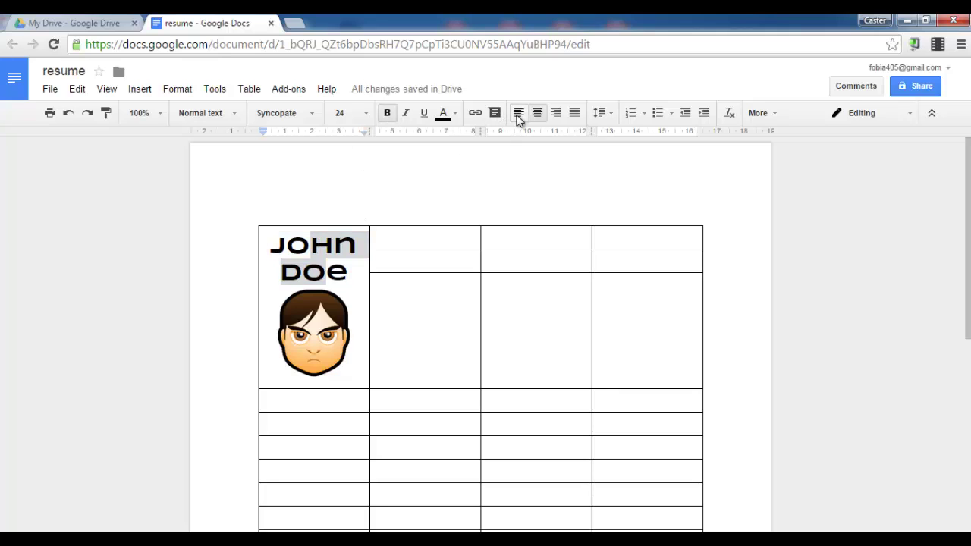
left_click(518, 114)
left_click(349, 271)
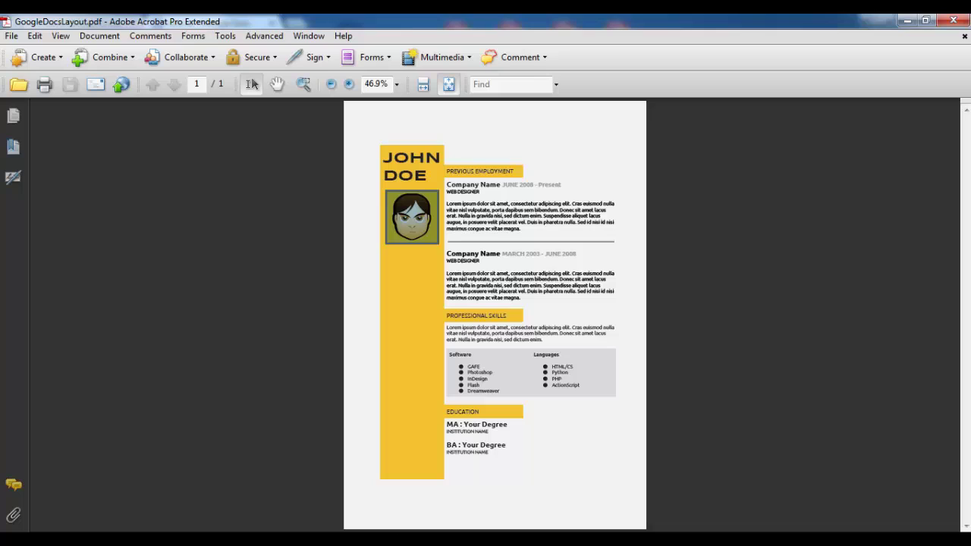
left_click_drag(453, 151, 520, 159)
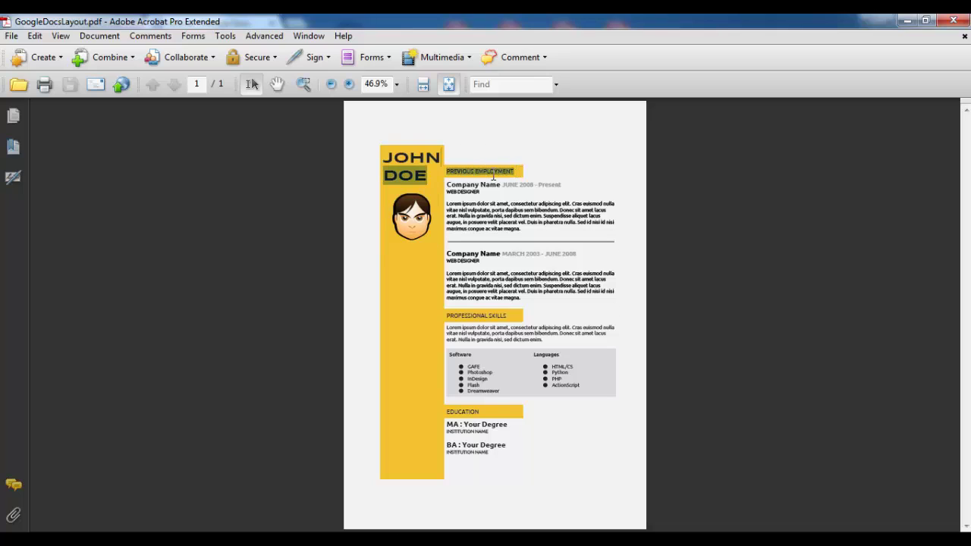
left_click(464, 172)
left_click_drag(447, 171, 512, 166)
key("ctrl+c")
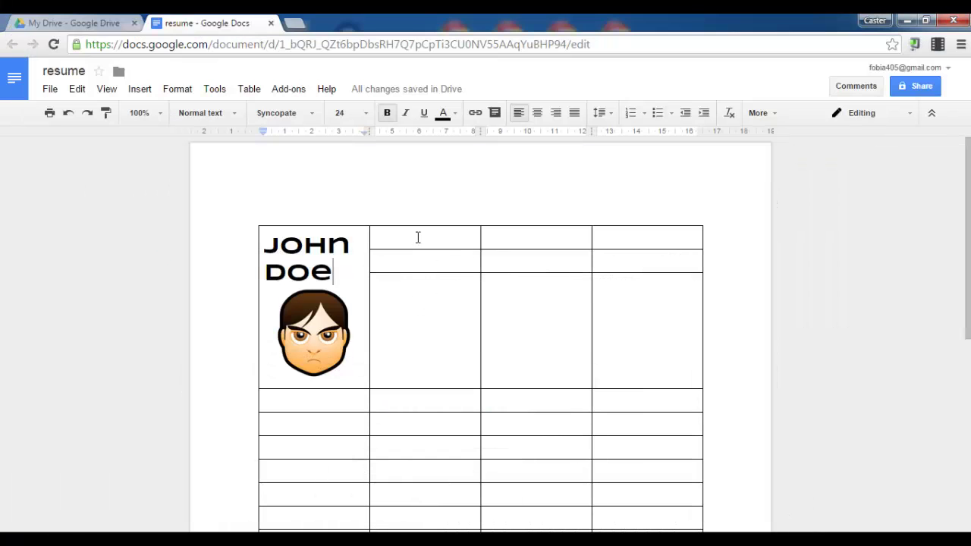
- Paste the PREVIOUS EMPLOYMENT heading beside the name and merge it with its right neighbour
left_click(406, 262)
key("ctrl+v")
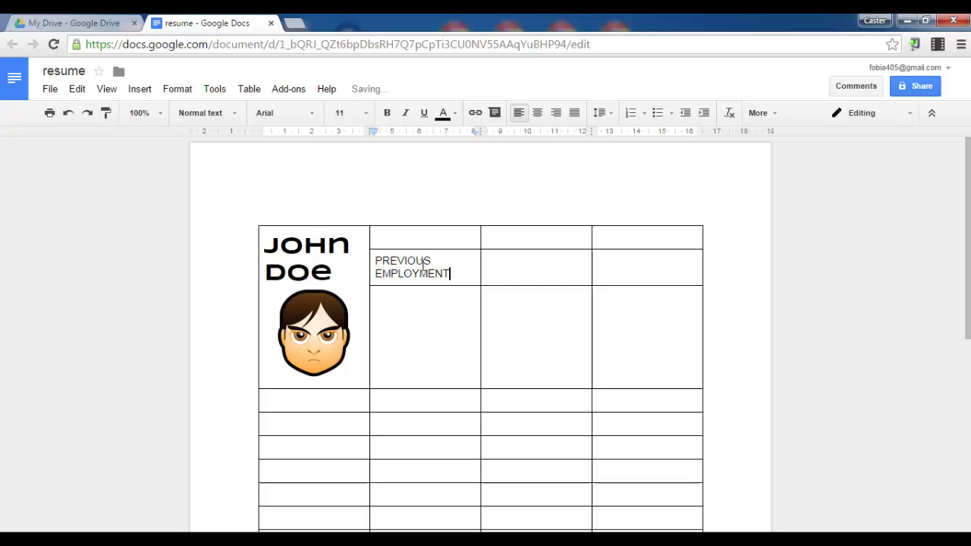
left_click_drag(516, 268, 446, 265)
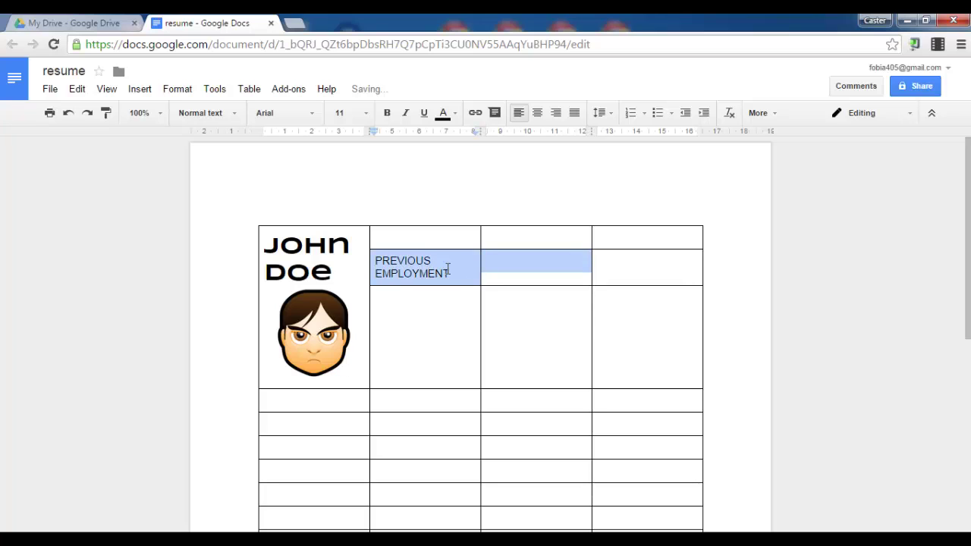
right_click(462, 267)
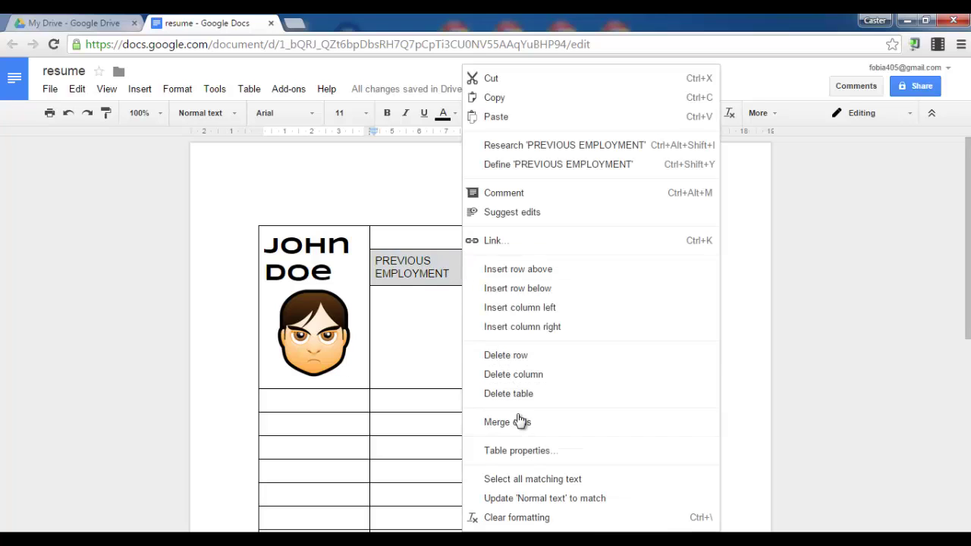
left_click(520, 425)
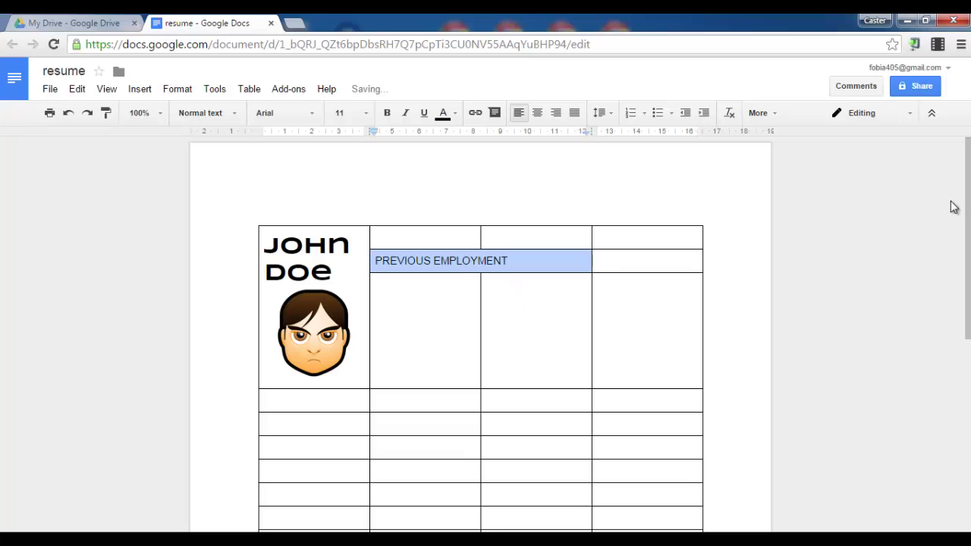
- Merge the two middle cells of the next row into one heading cell
scroll(954, 227, "down", 1)
left_click(515, 244)
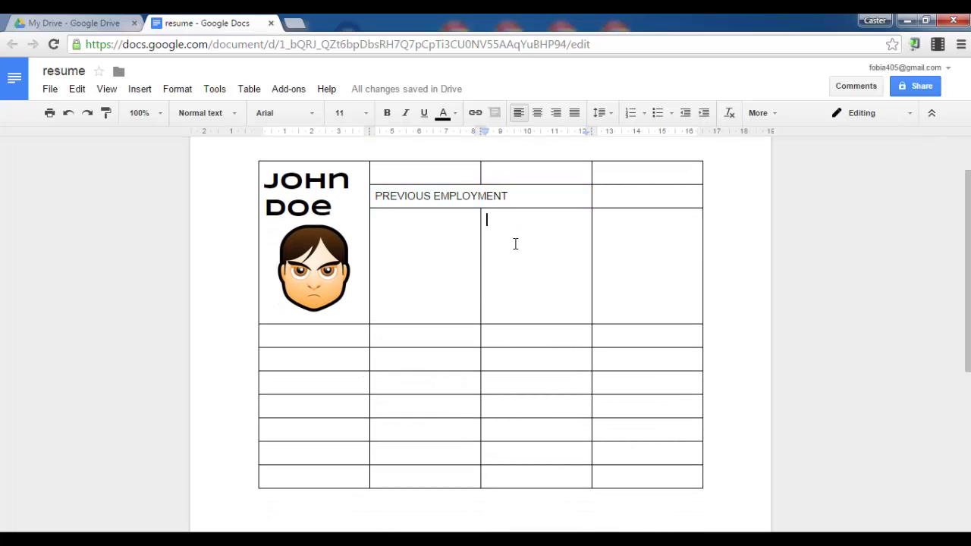
left_click_drag(449, 339, 511, 331)
left_click(511, 331)
left_click_drag(452, 357, 498, 358)
right_click(498, 357)
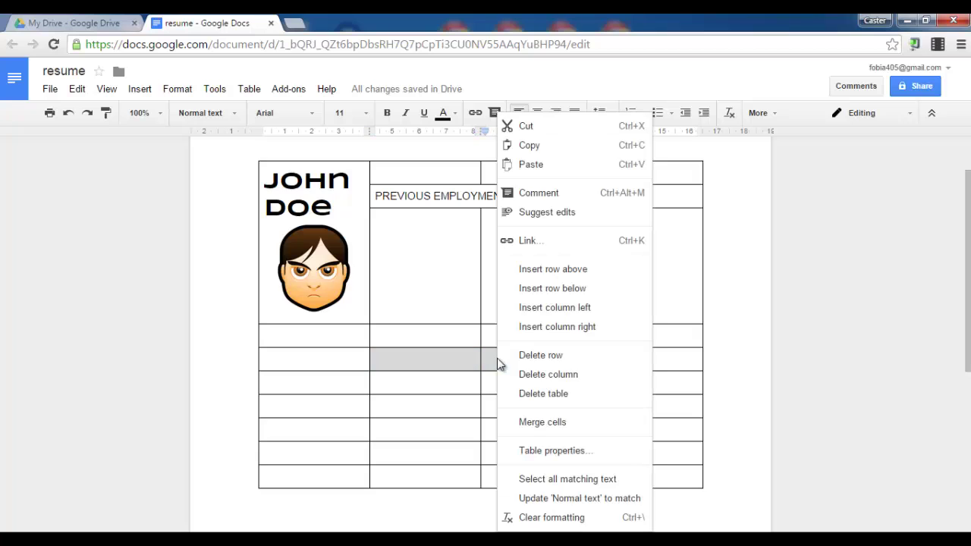
left_click(542, 425)
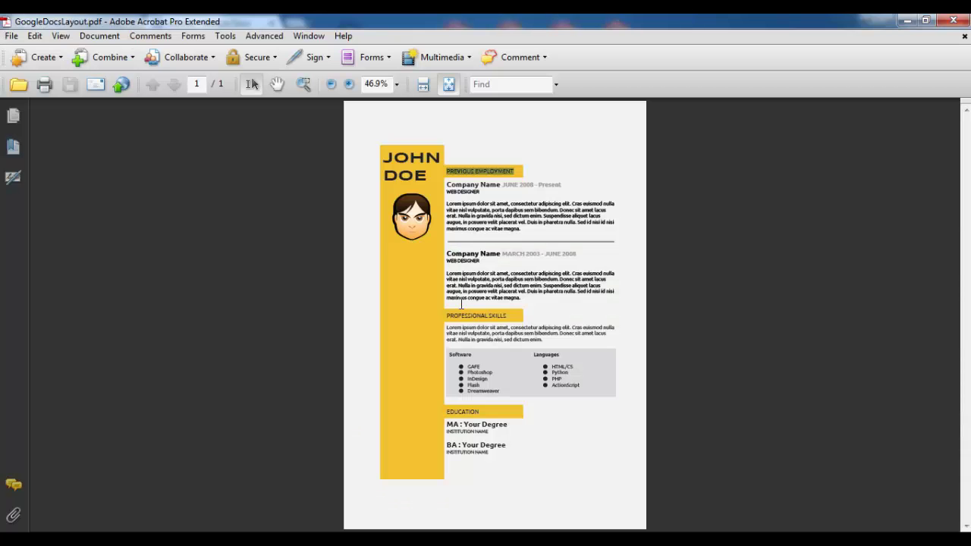
- Paste PROFESSIONAL SKILLS into the merged cell and merge two cells further down
left_click_drag(446, 315, 507, 315)
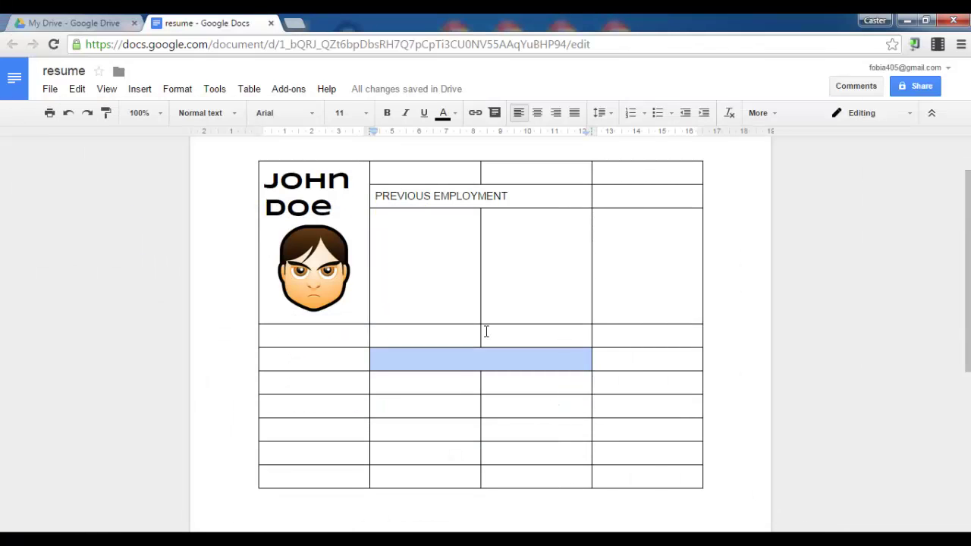
key("ctrl+v")
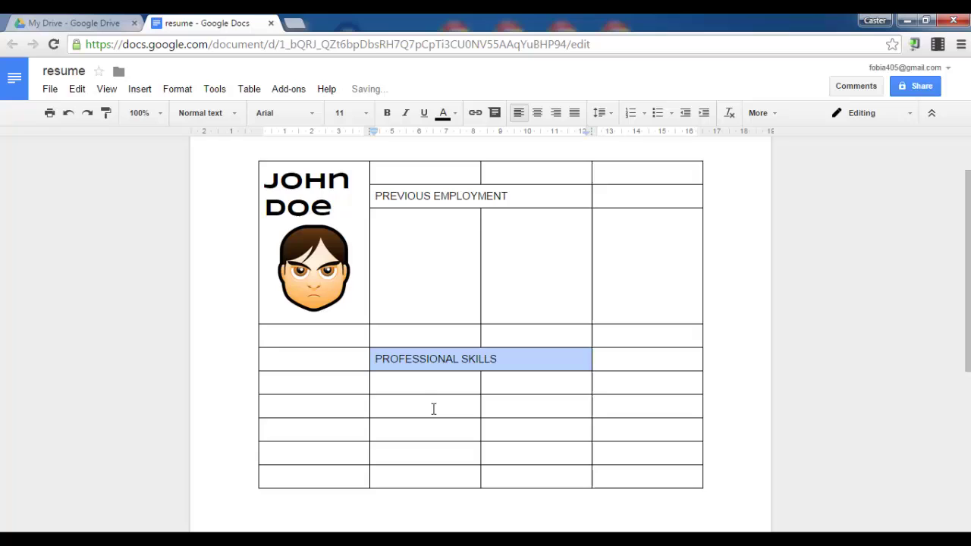
left_click_drag(425, 379, 506, 381)
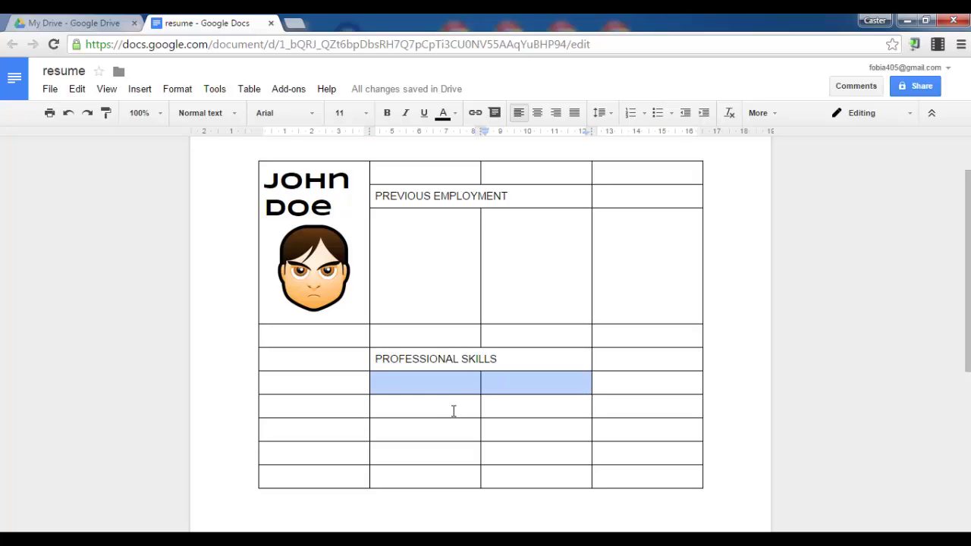
left_click_drag(434, 406, 517, 407)
right_click(495, 407)
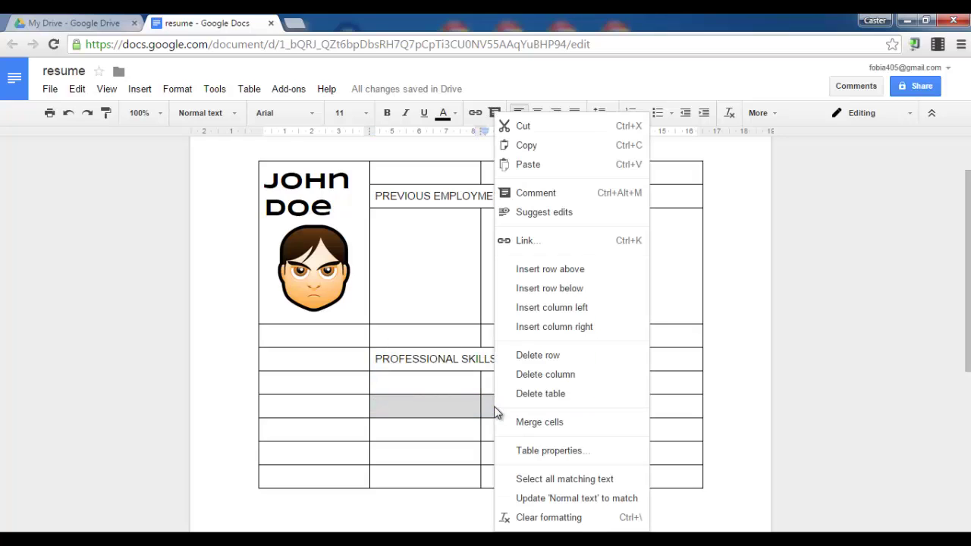
left_click(531, 422)
- Copy EDUCATION from the sample PDF and paste it into the newly merged cell
key("alt+Tab")
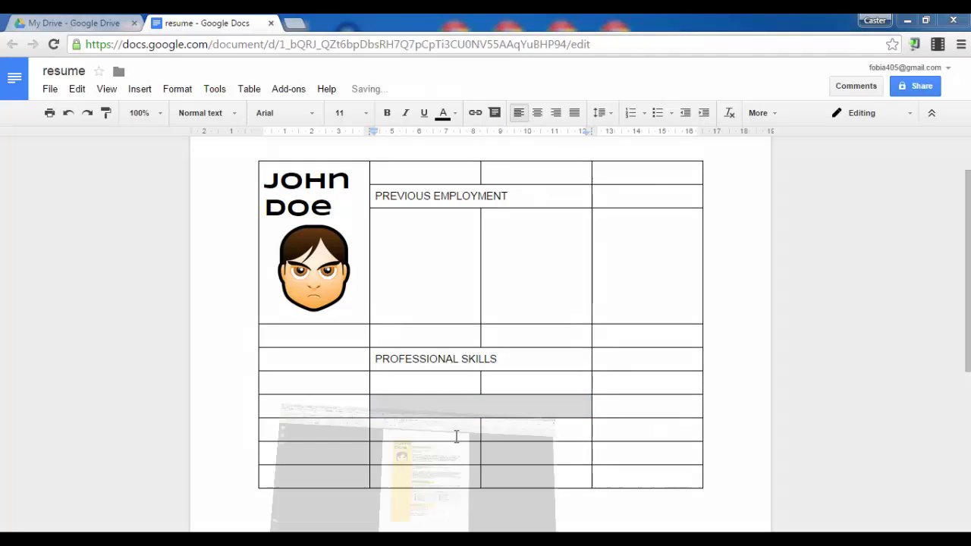
double_click(451, 410)
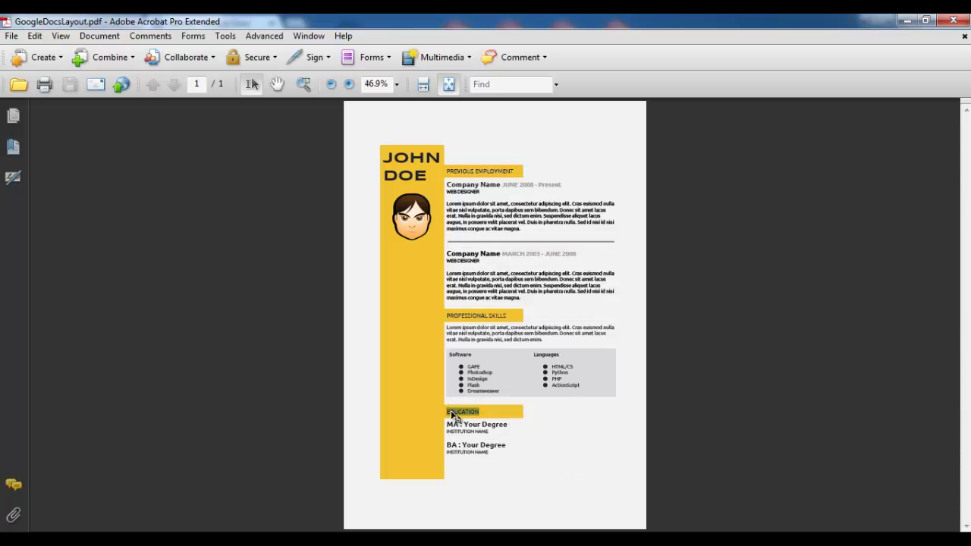
key("alt+Tab")
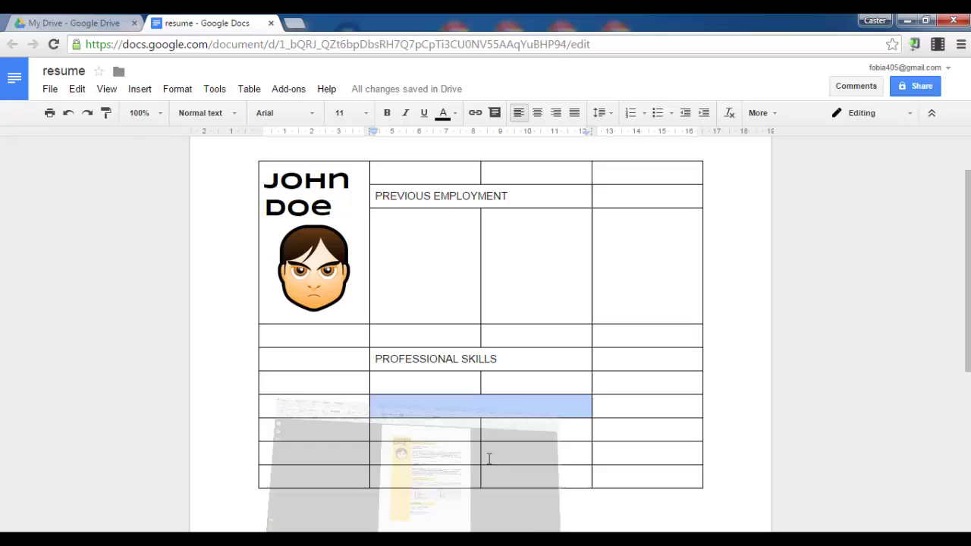
key("ctrl+v")
left_click(443, 247)
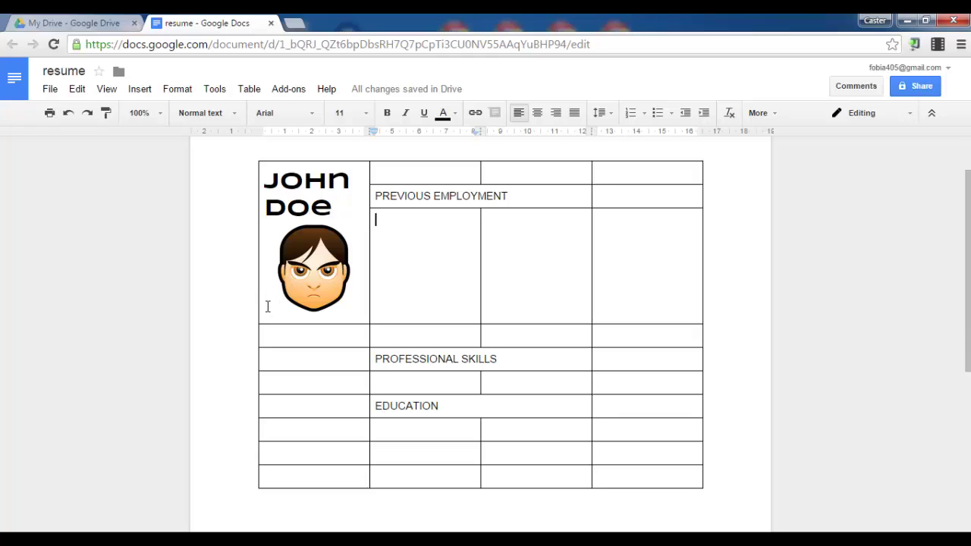
- Merge the first-column cells from the photo down into one tall cell
left_click_drag(290, 203, 301, 439)
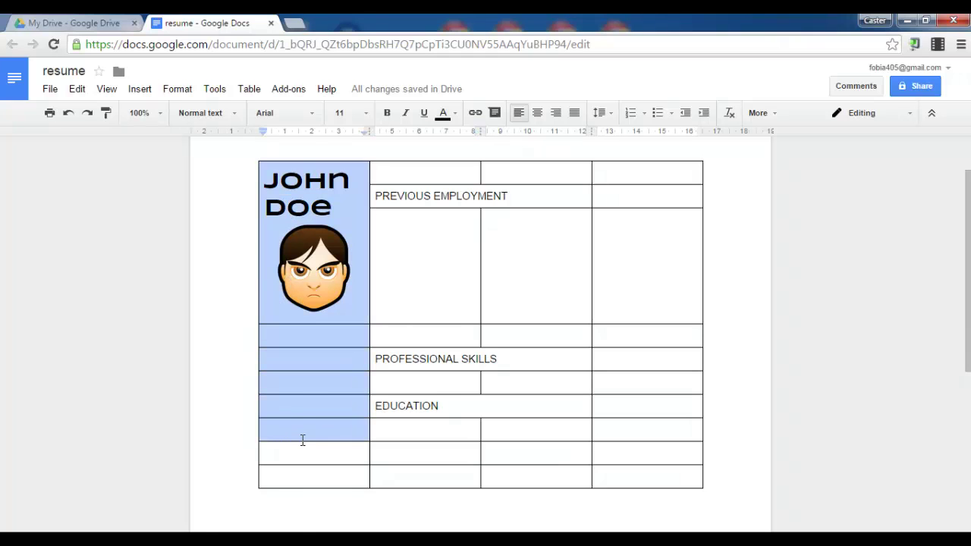
right_click(302, 395)
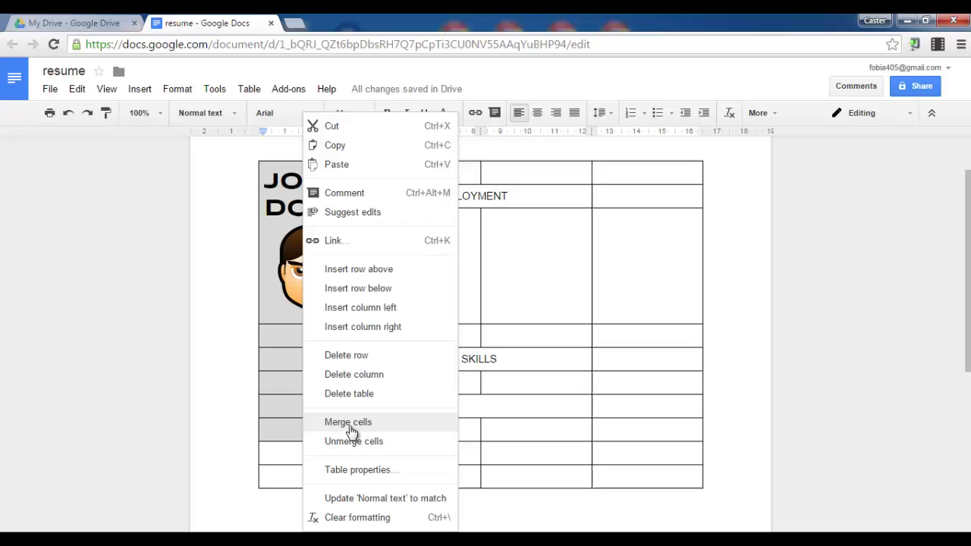
left_click(350, 425)
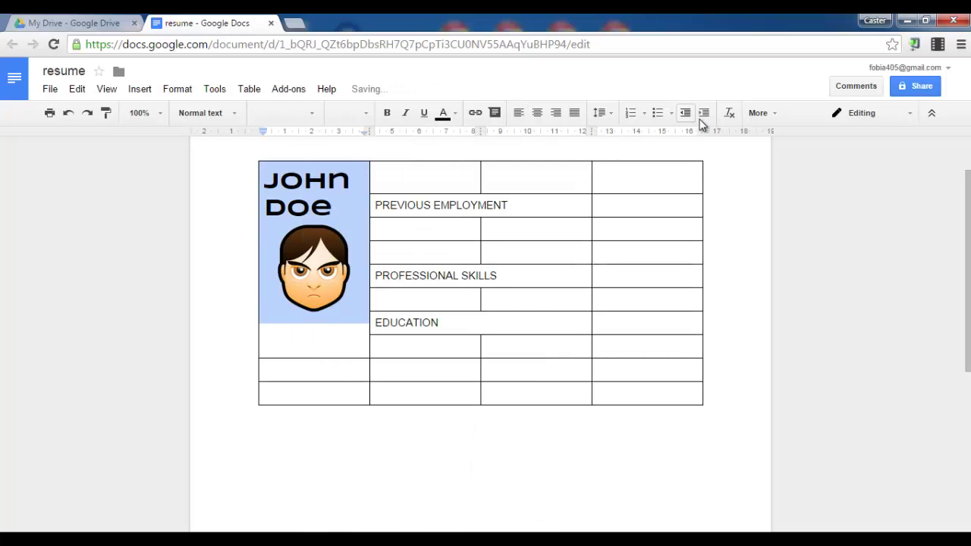
- Give the name-and-photo cell a golden yellow background
left_click(357, 175)
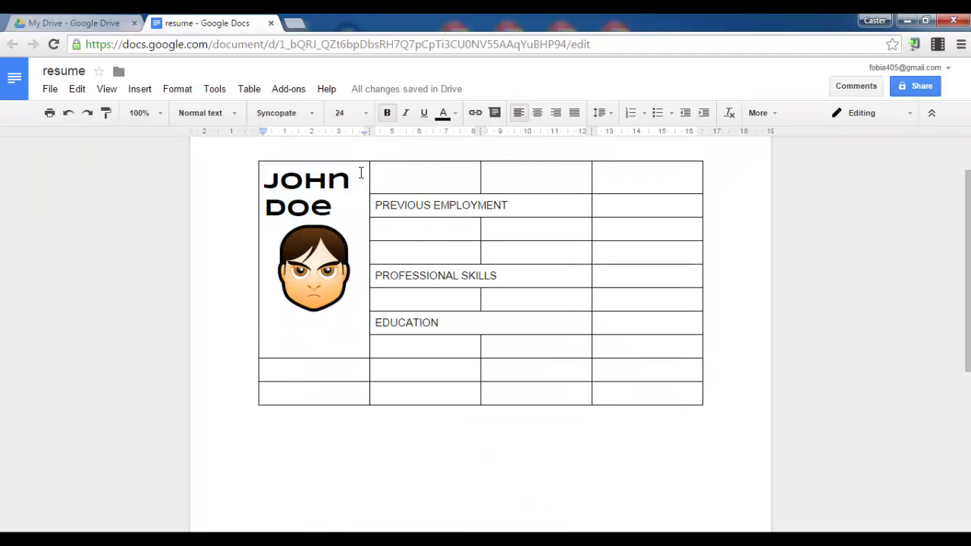
left_click(773, 113)
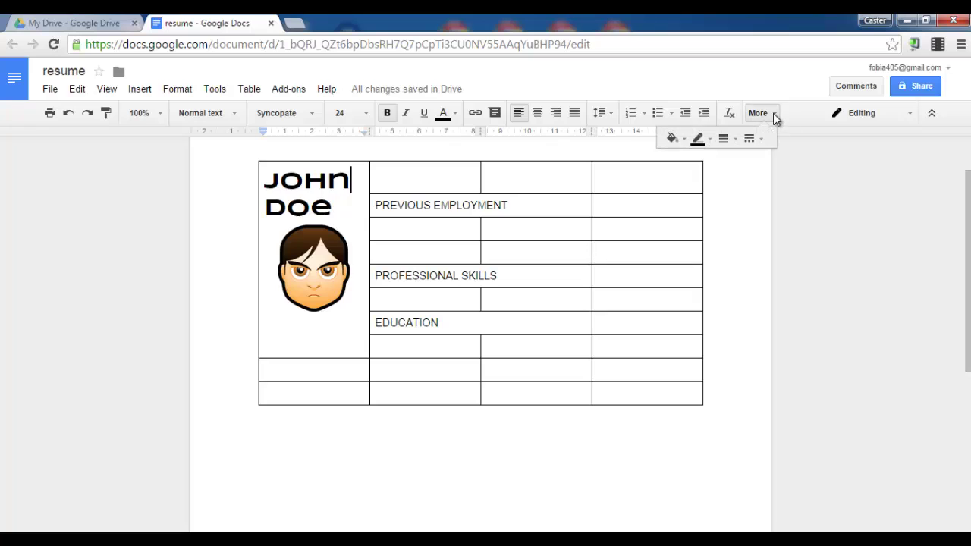
left_click(683, 138)
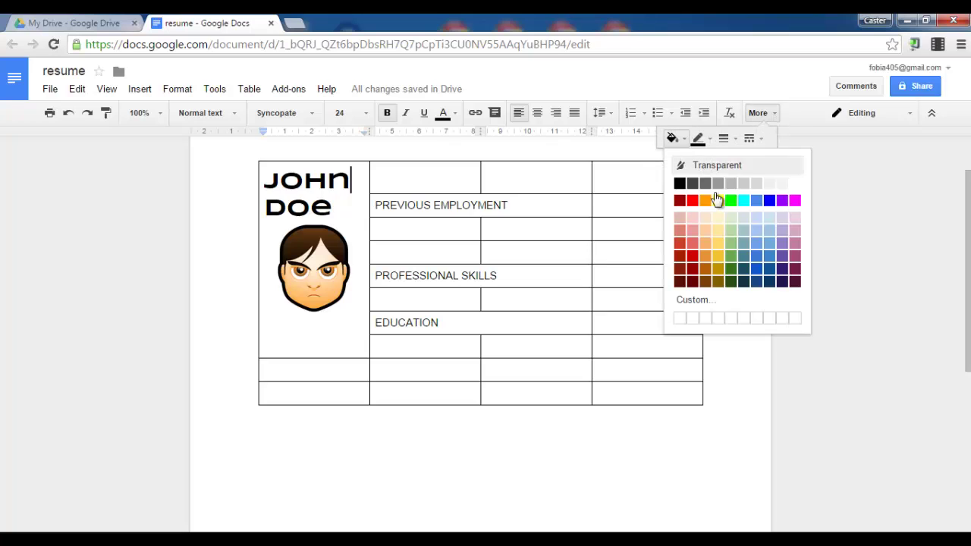
left_click(717, 254)
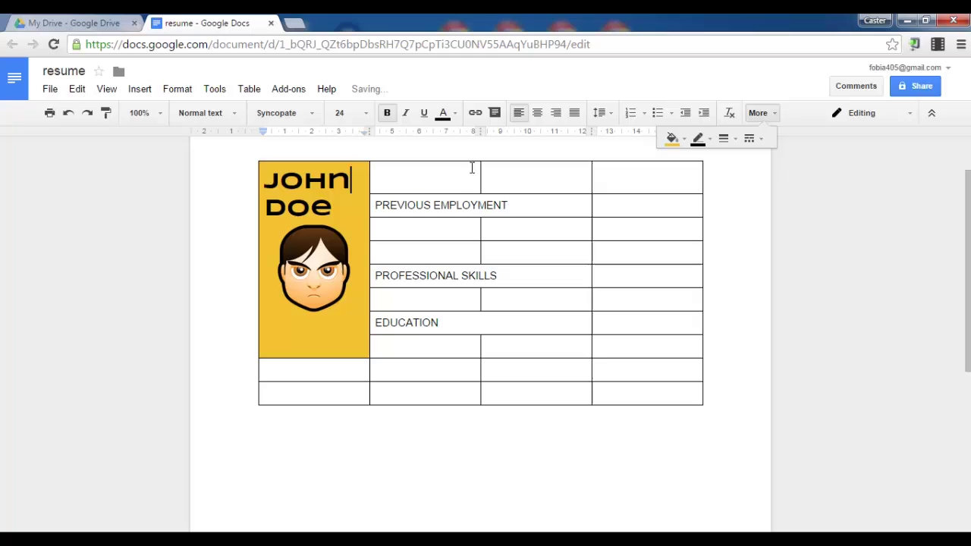
- Fill the PREVIOUS EMPLOYMENT, PROFESSIONAL SKILLS and EDUCATION heading cells golden yellow
left_click(429, 204)
left_click(672, 138)
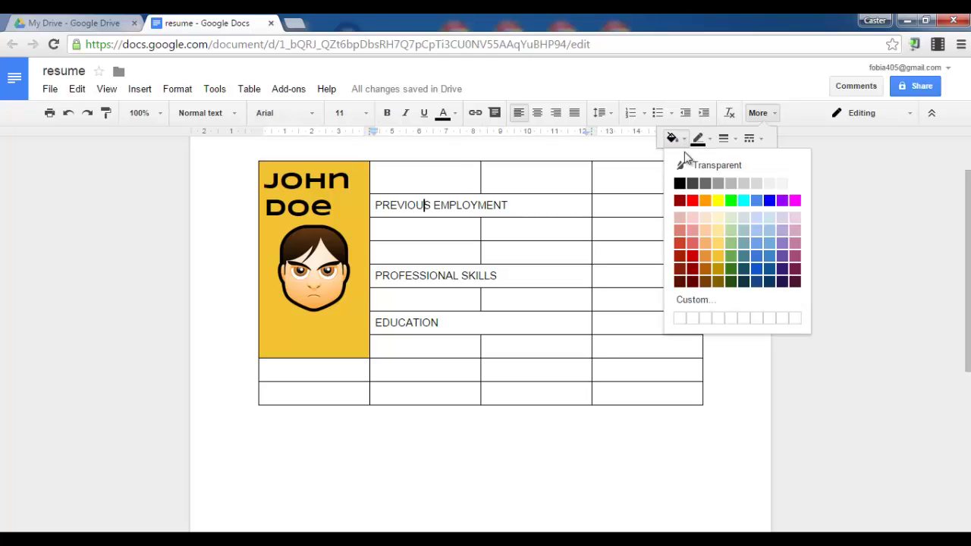
left_click(717, 254)
left_click(454, 275)
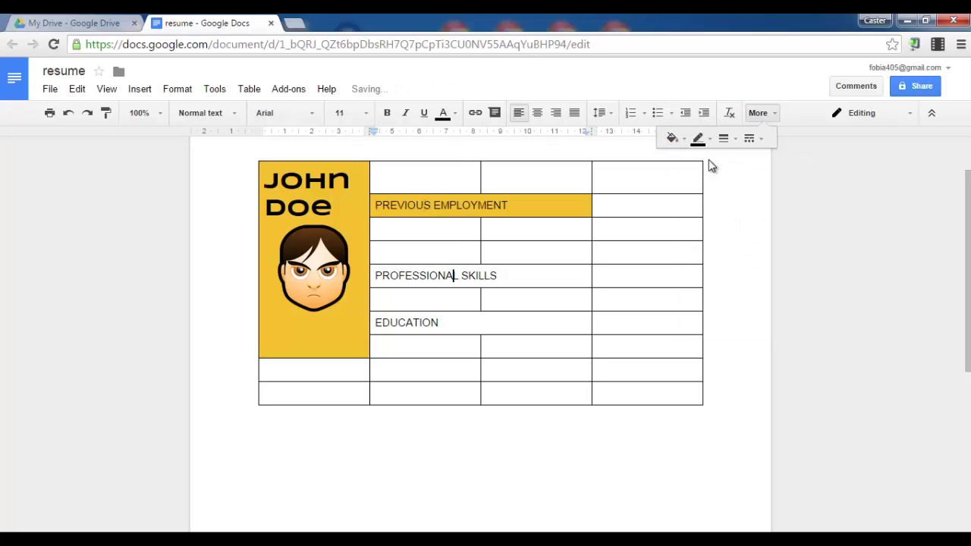
left_click(673, 138)
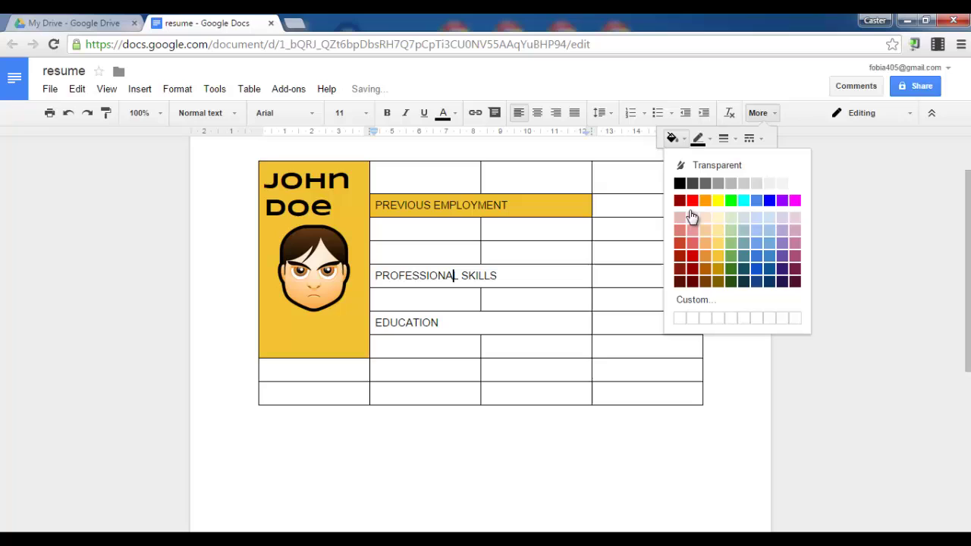
left_click(717, 258)
left_click(467, 321)
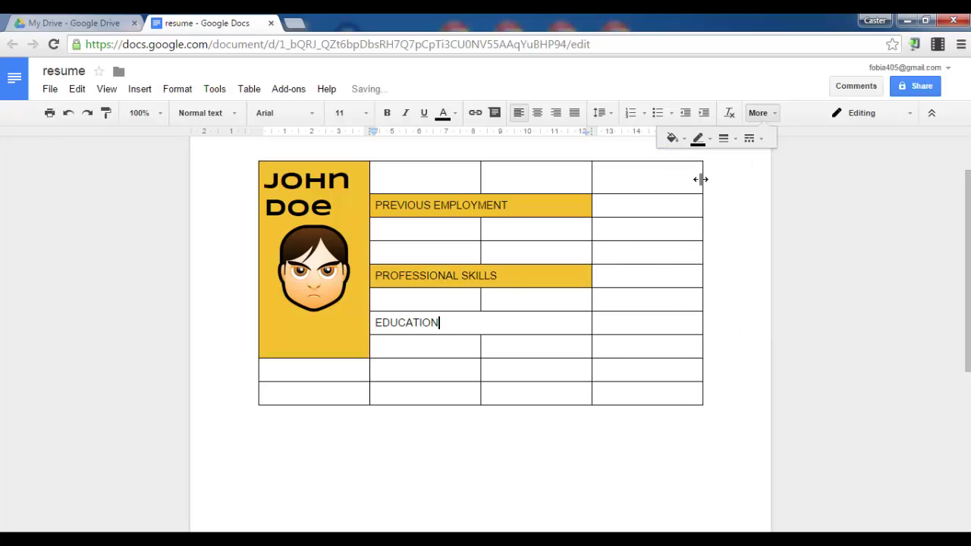
left_click(672, 138)
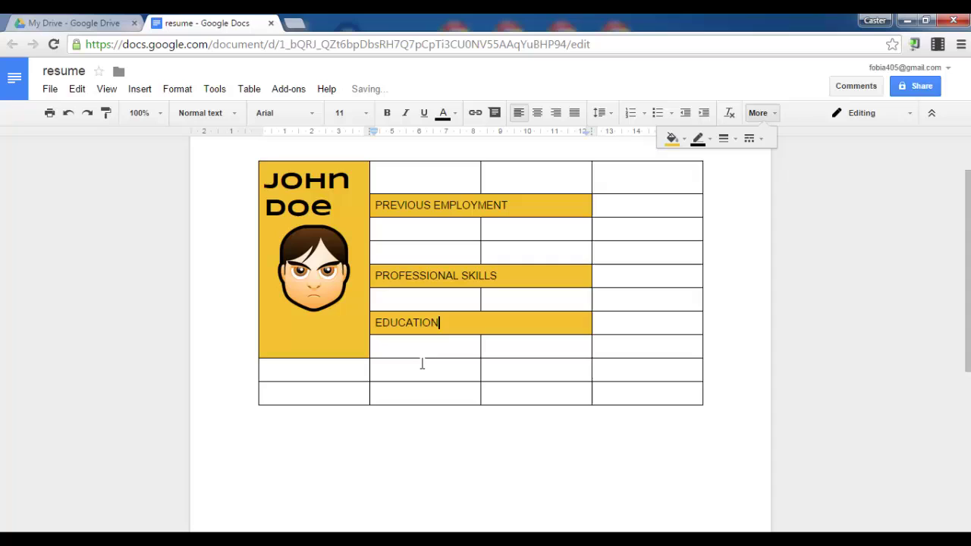
left_click(339, 379)
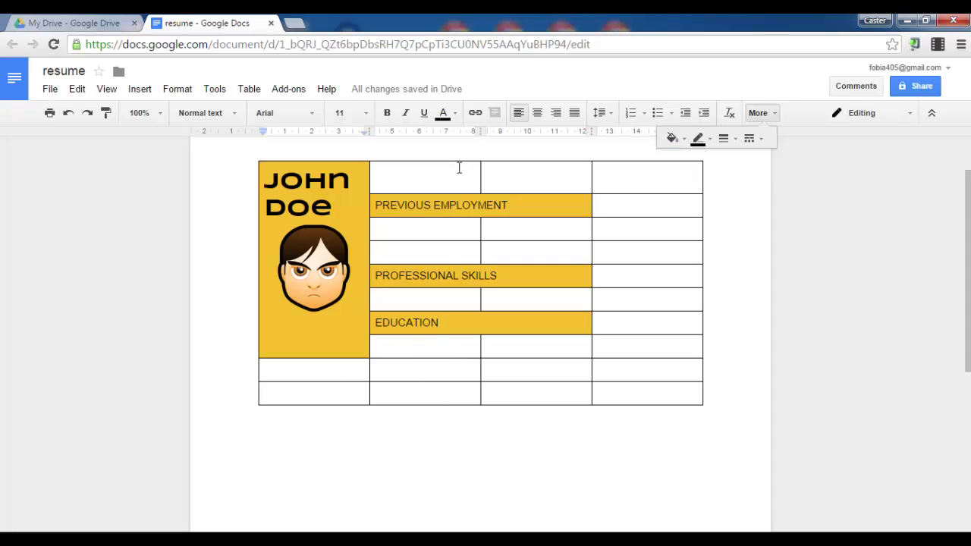
left_click(314, 349)
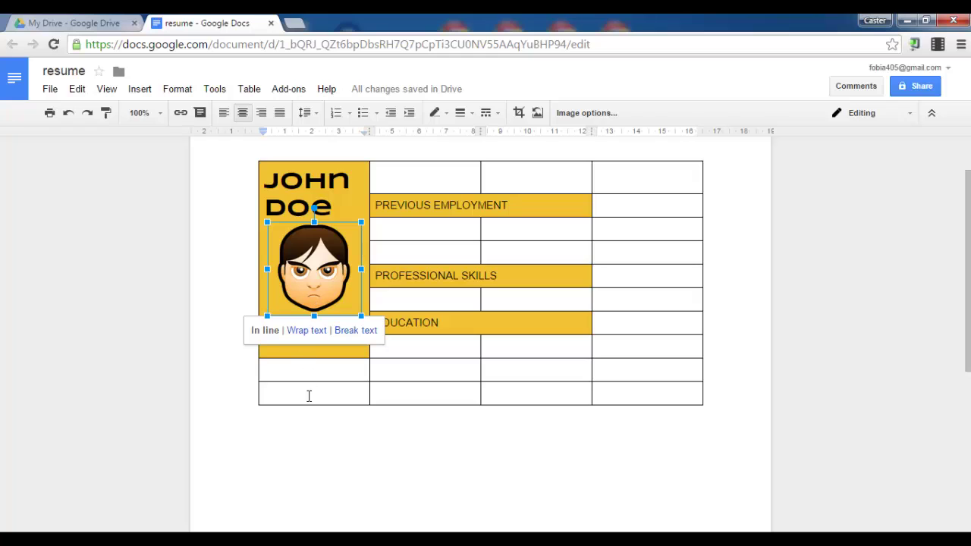
- Merge the left-column cells into one tall sidebar cell reaching the table bottom
left_click_drag(308, 395, 306, 347)
right_click(305, 350)
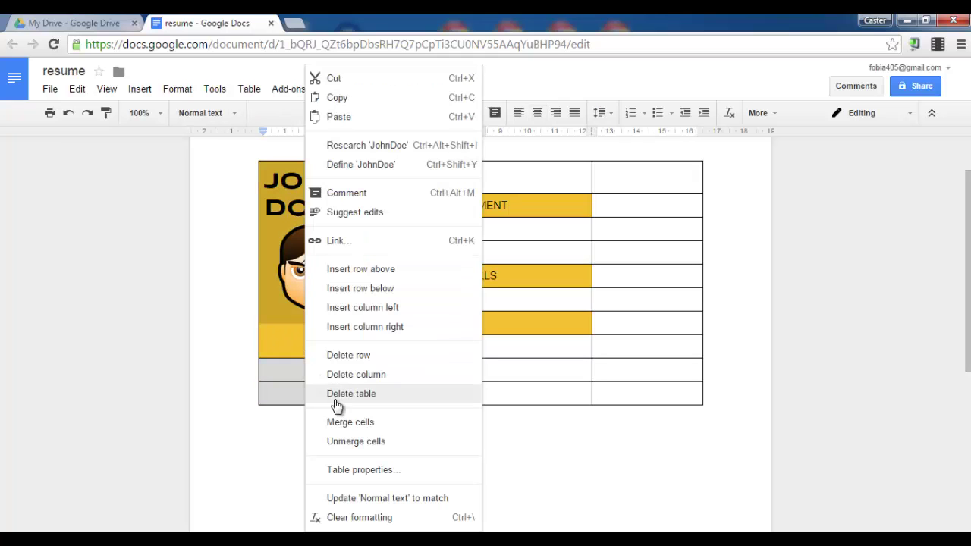
left_click(370, 416)
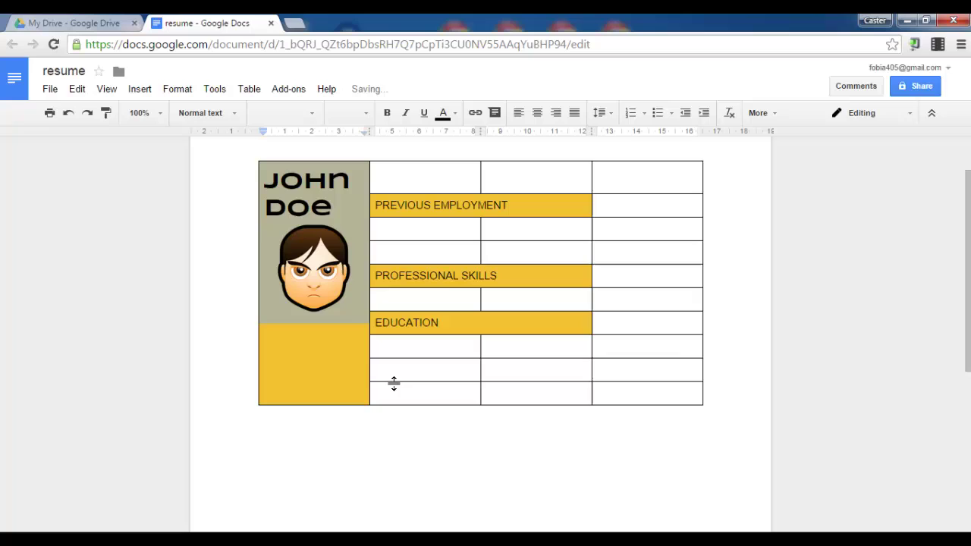
- Merge the four empty cells under PREVIOUS EMPLOYMENT into one
left_click(398, 229)
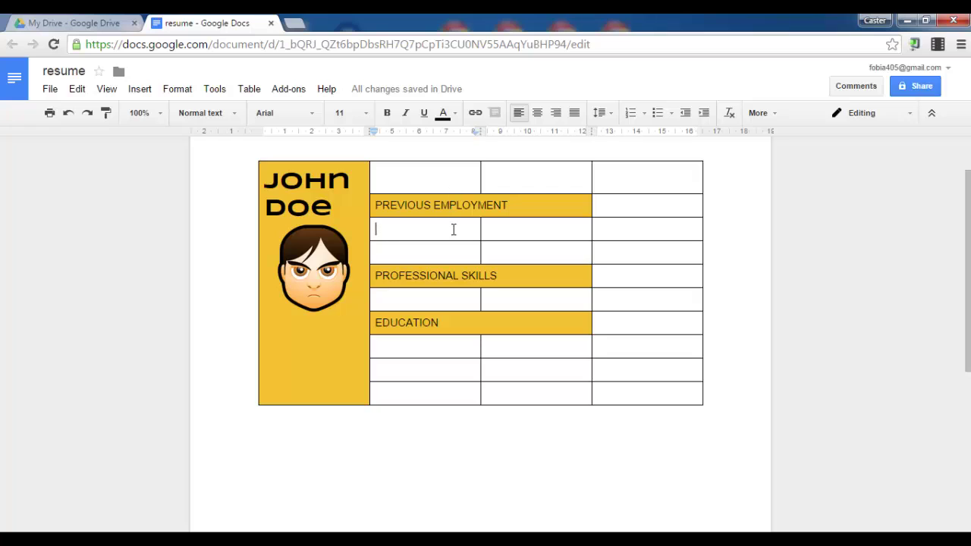
left_click_drag(497, 233, 524, 251)
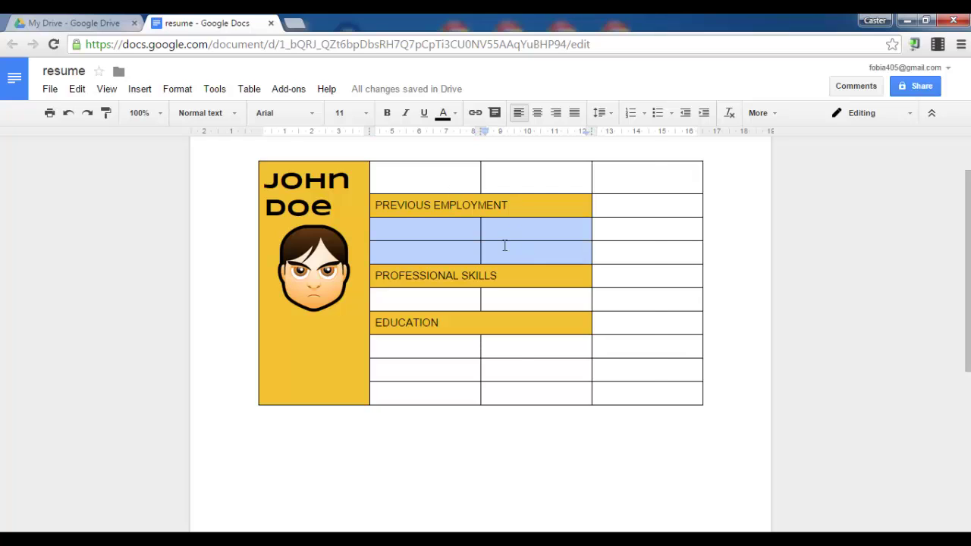
right_click(504, 245)
left_click(558, 416)
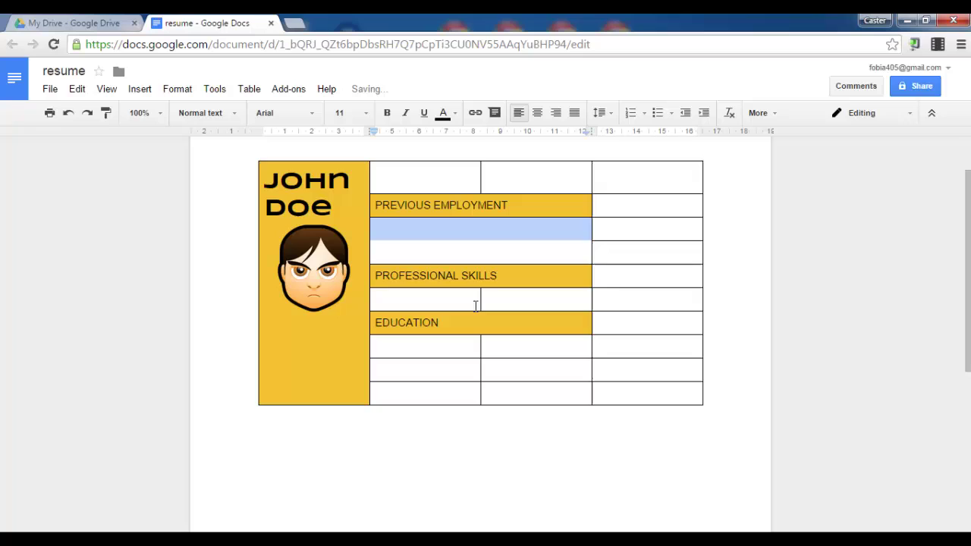
- Merge the two cells under PROFESSIONAL SKILLS and the six under EDUCATION into single cells
left_click_drag(475, 306, 513, 301)
right_click(513, 301)
left_click(559, 424)
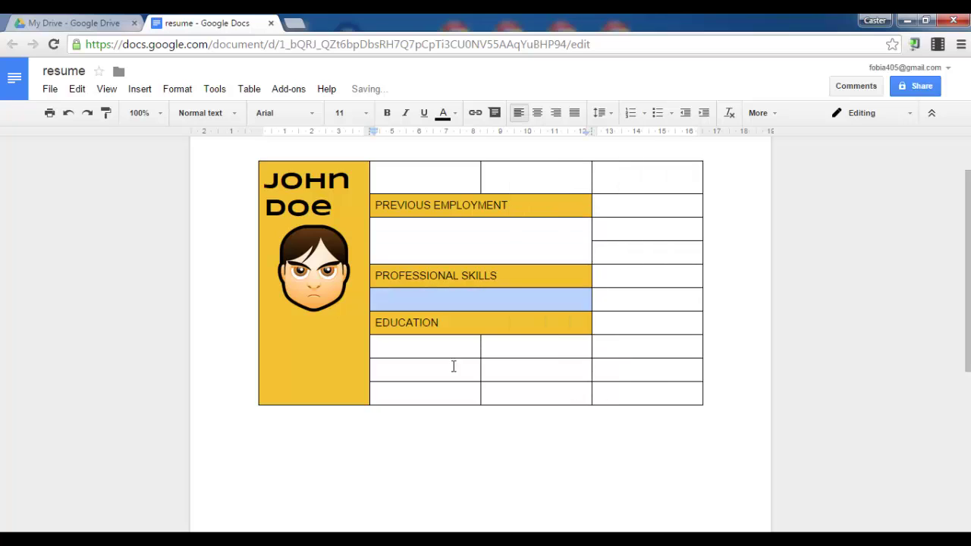
left_click_drag(443, 345, 509, 389)
right_click(509, 390)
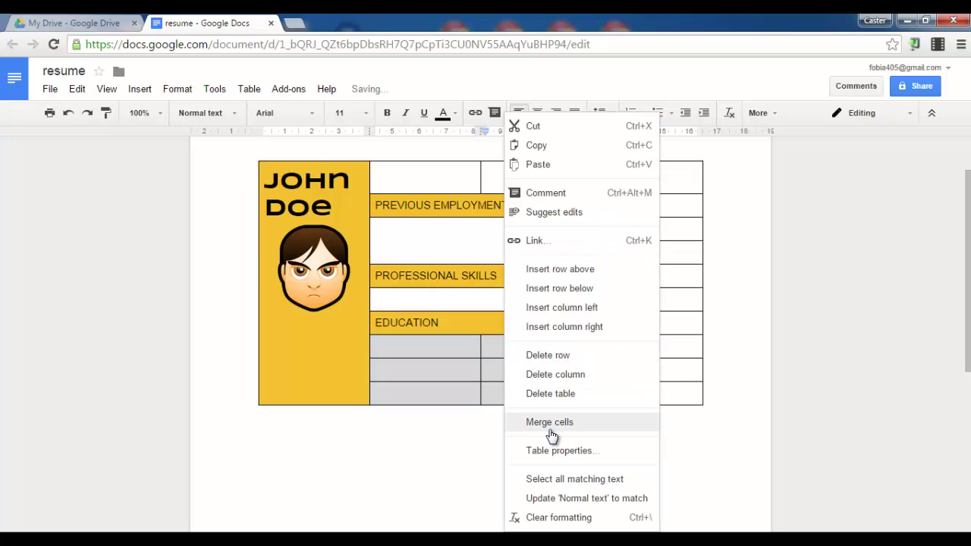
left_click(551, 422)
left_click(485, 229)
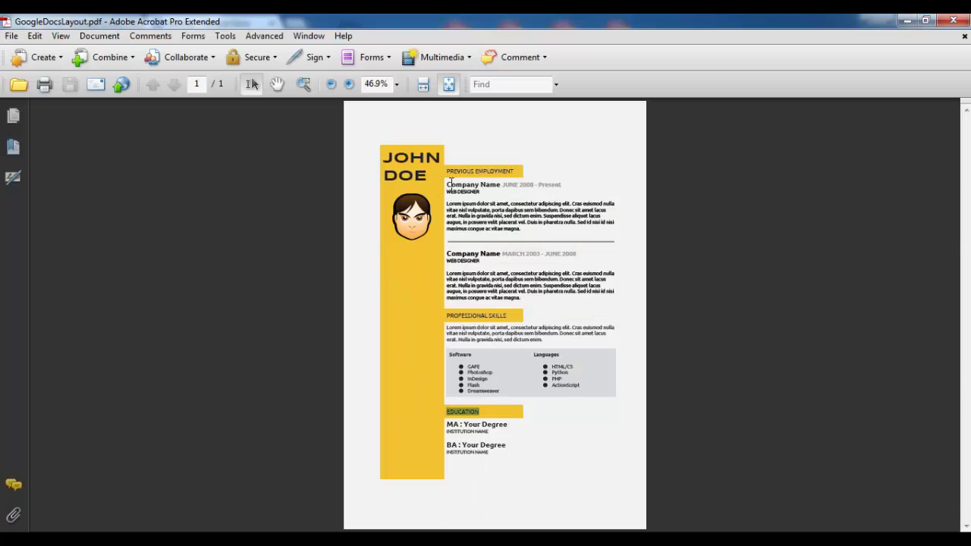
- Select both previous-employment job entries in the sample resume PDF
left_click_drag(446, 183, 523, 301)
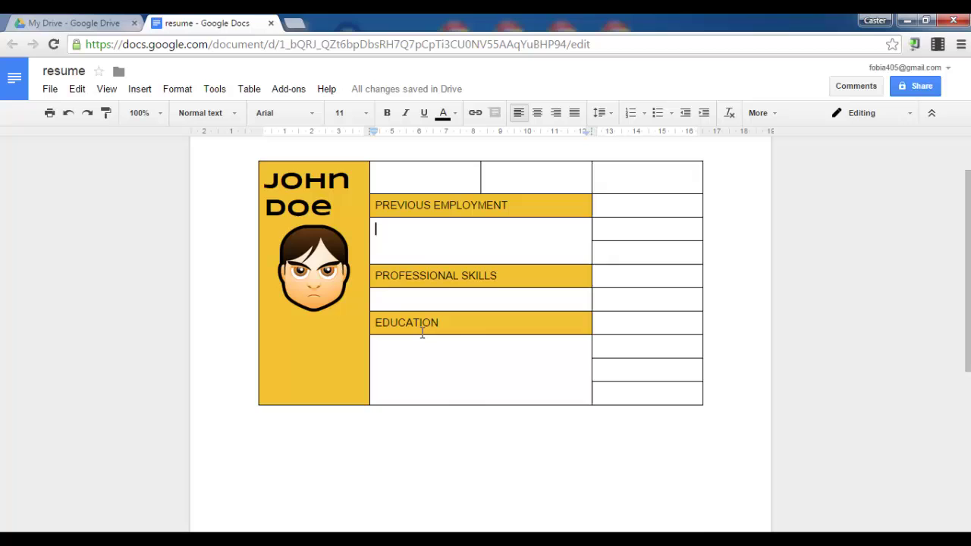
- Paste the job entries under PREVIOUS EMPLOYMENT and merge that cell with the empty cells beside it
key("ctrl+v")
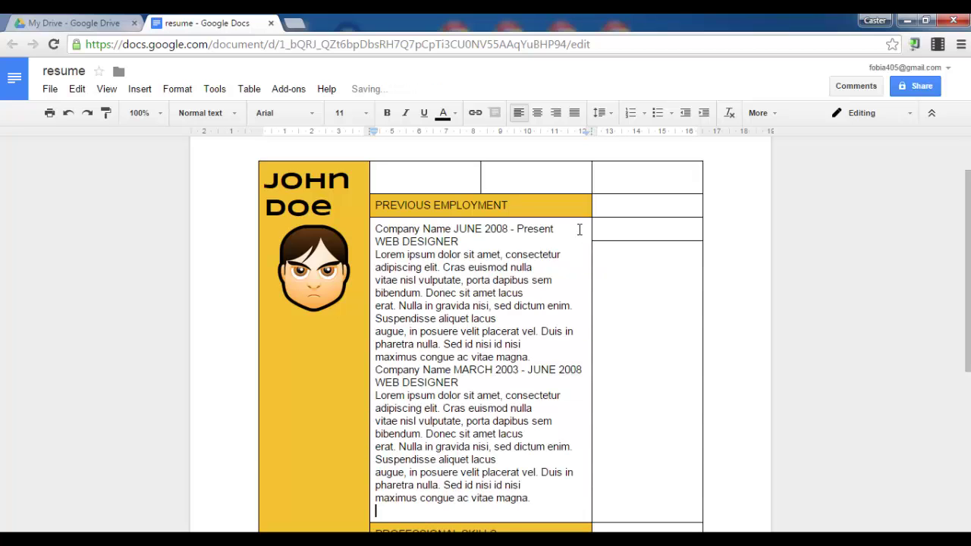
left_click_drag(579, 229, 626, 281)
right_click(627, 281)
left_click(671, 421)
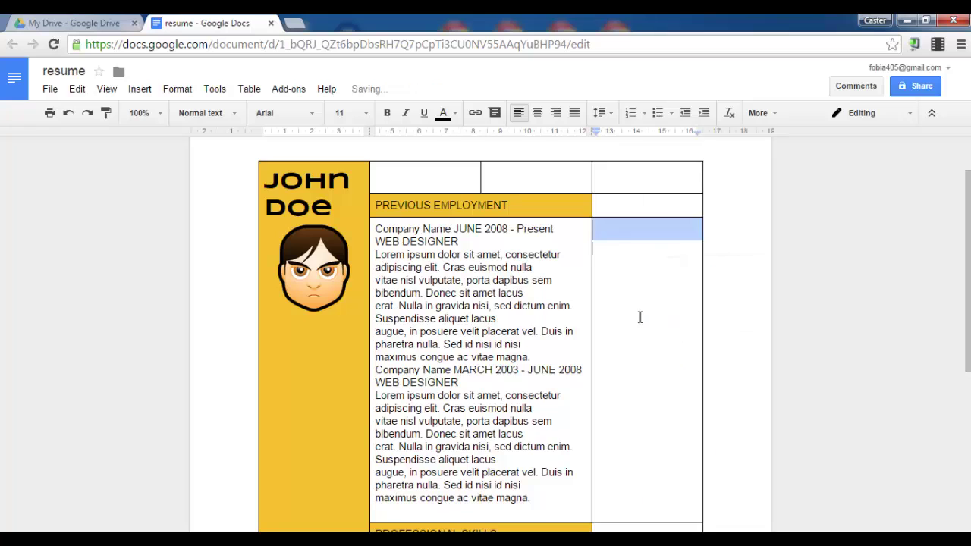
left_click_drag(582, 249, 609, 253)
right_click(611, 253)
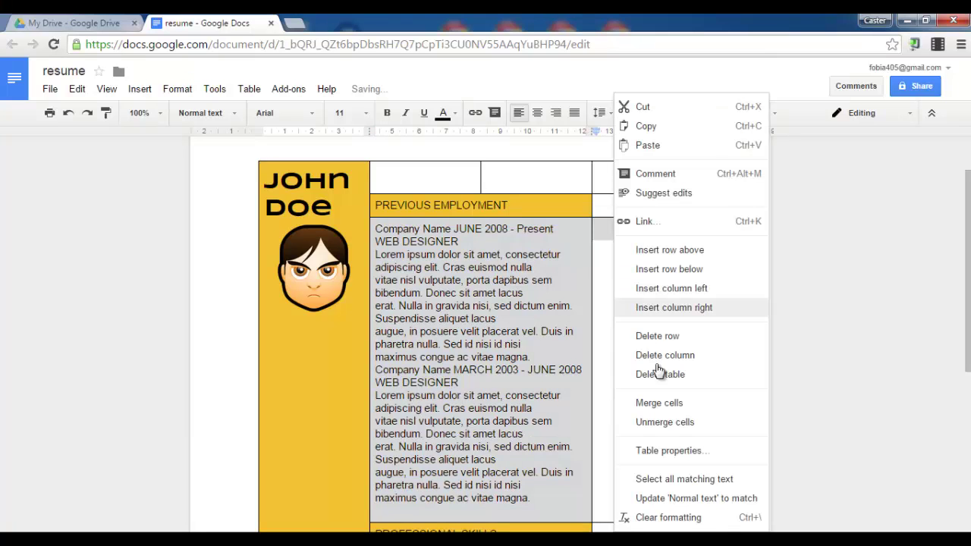
left_click(671, 410)
left_click(592, 294)
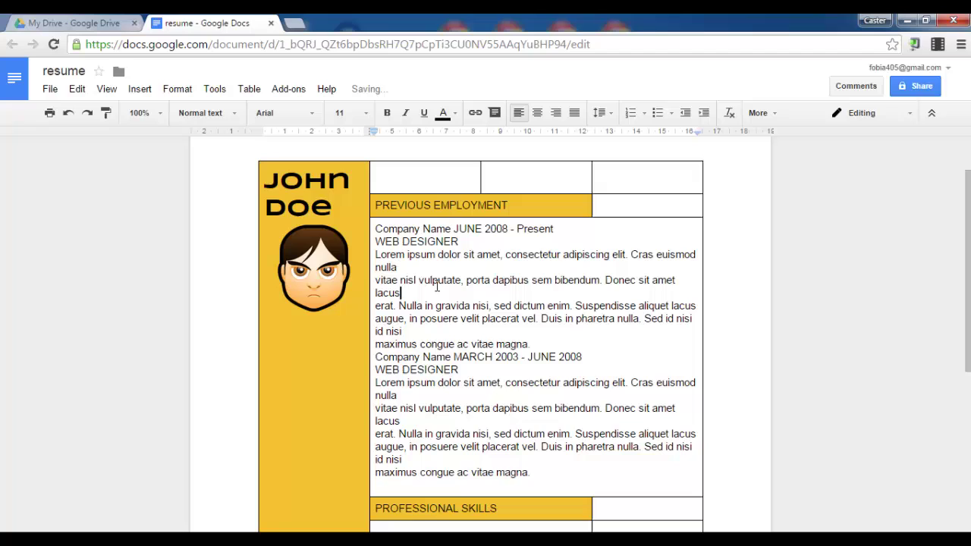
- Add two blank lines after the first job entry
left_click(547, 346)
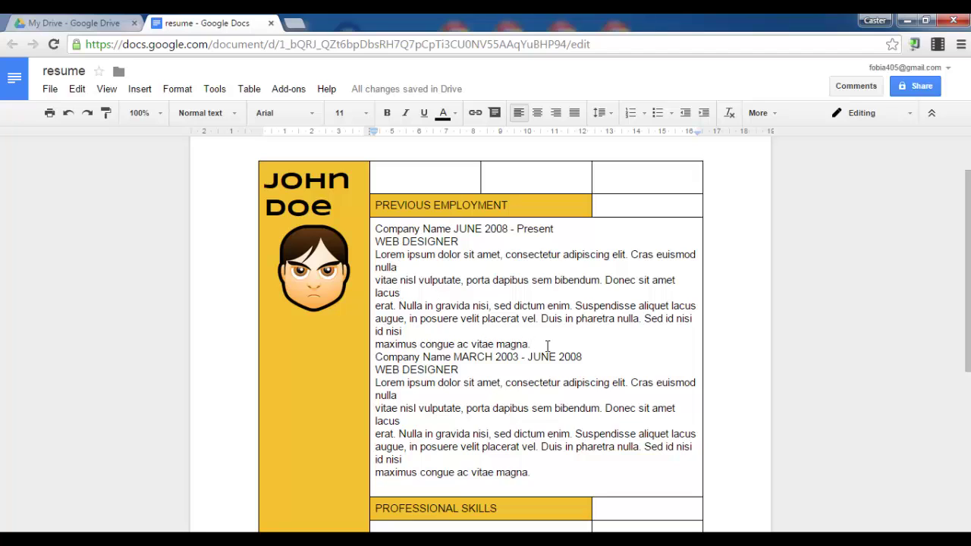
key("Return")
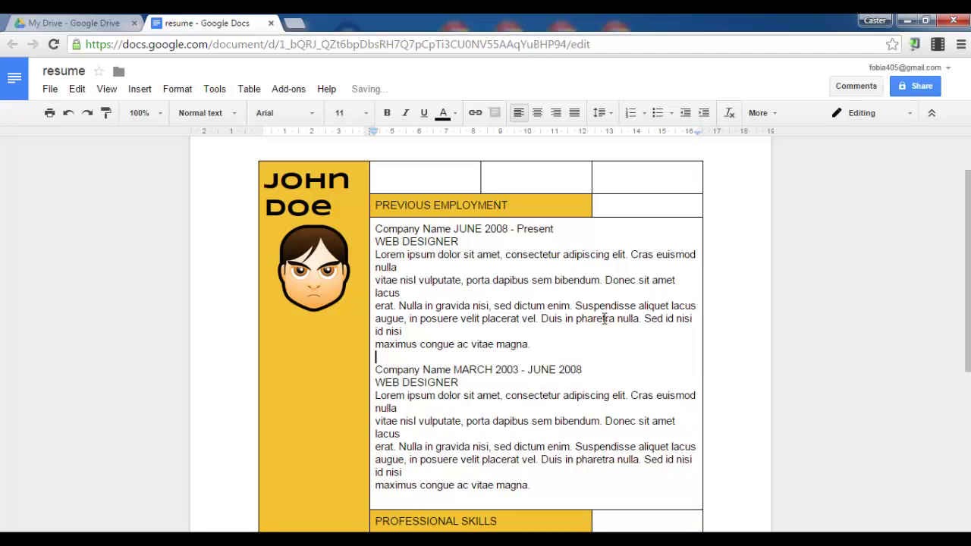
key("Return")
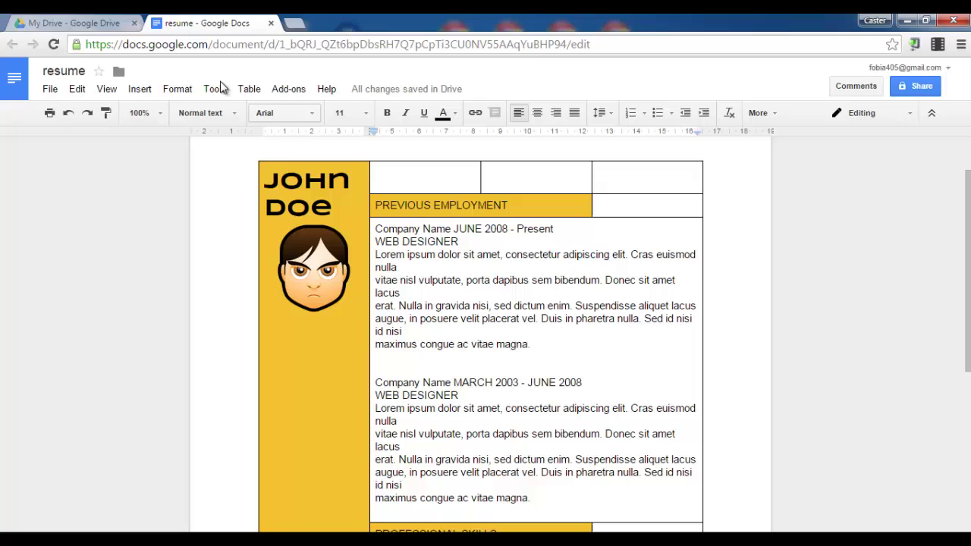
- Insert a horizontal line between the two jobs and add a blank line above the second
left_click(141, 90)
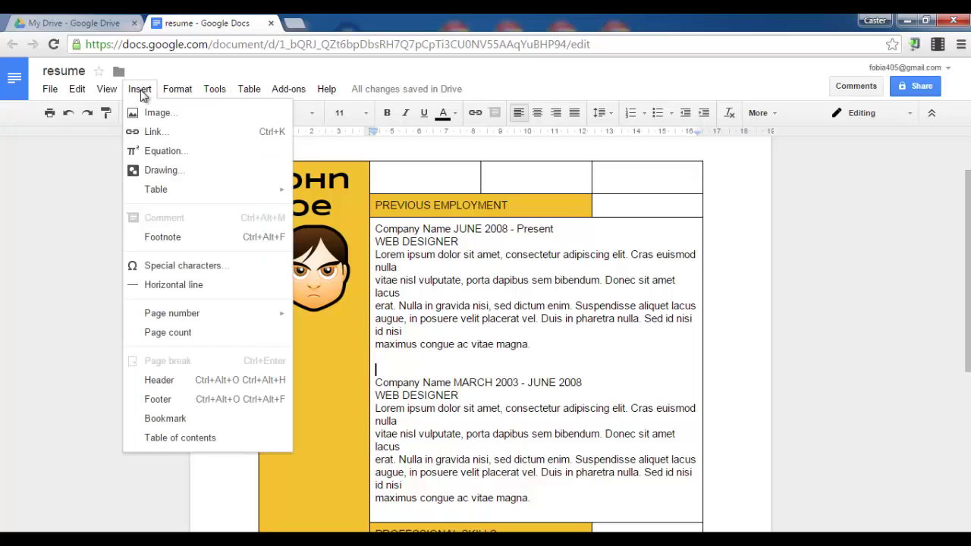
left_click(184, 284)
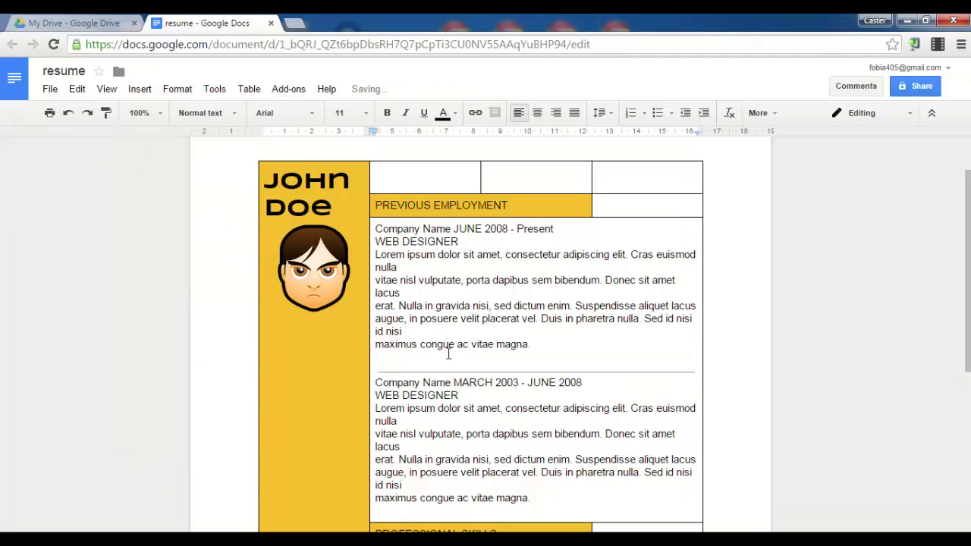
left_click(376, 385)
key("Return")
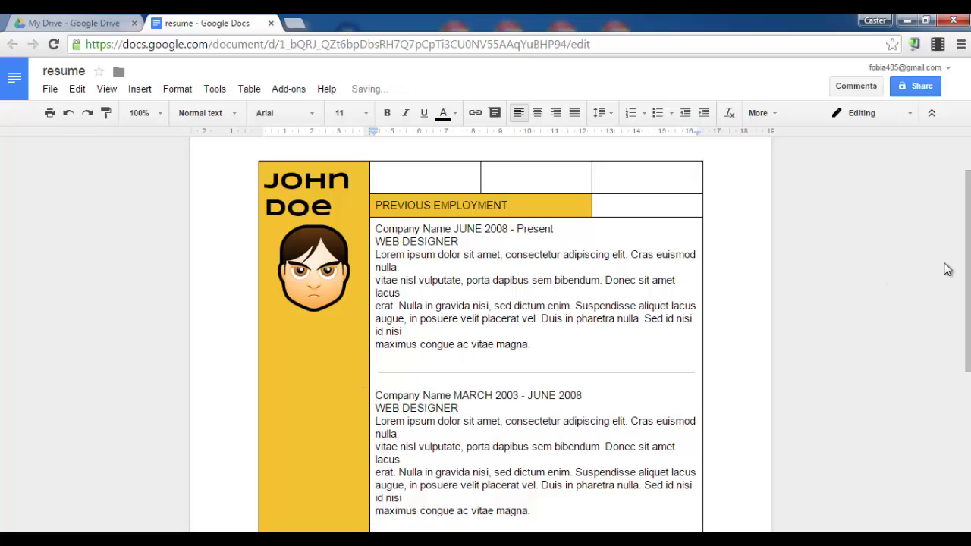
scroll(416, 174, "down", 1)
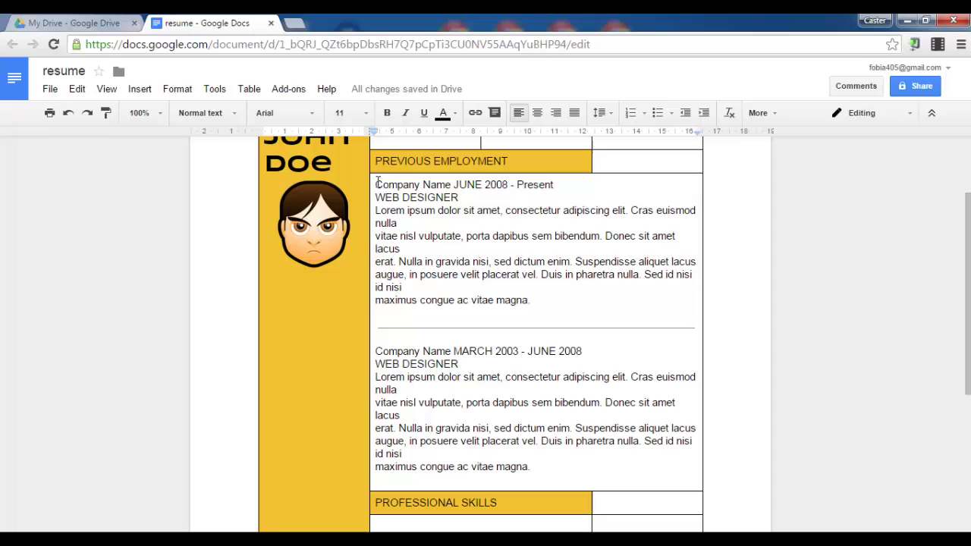
- Set the first job's Company Name to 14 pt
left_click_drag(377, 180, 448, 185)
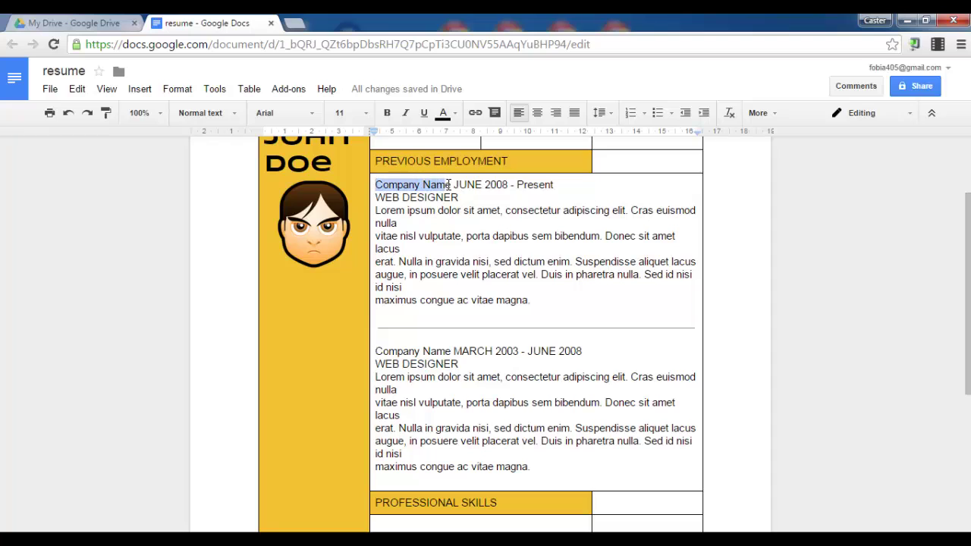
left_click(366, 113)
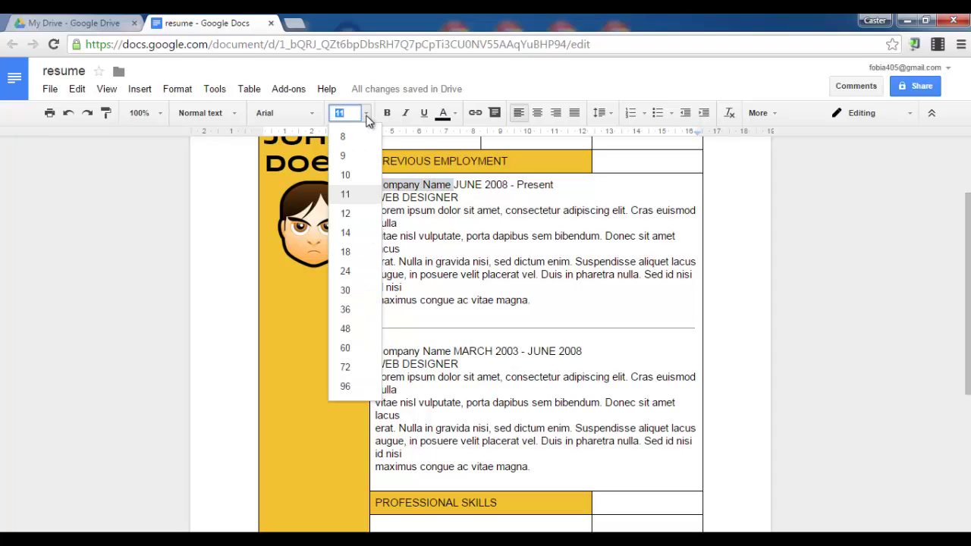
left_click(364, 232)
left_click(430, 248)
- Change the font of both job entries to Ubuntu
left_click_drag(376, 185, 557, 481)
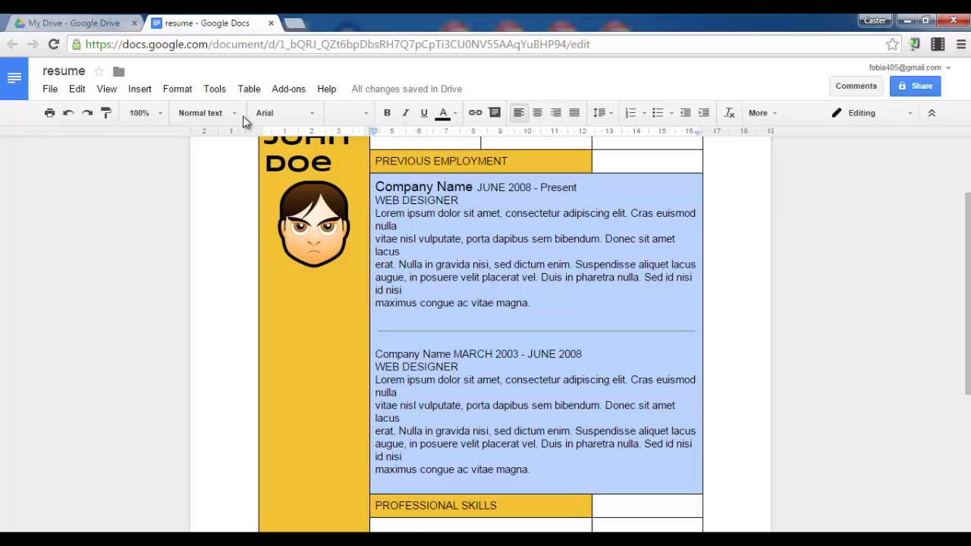
left_click(292, 114)
left_click(299, 156)
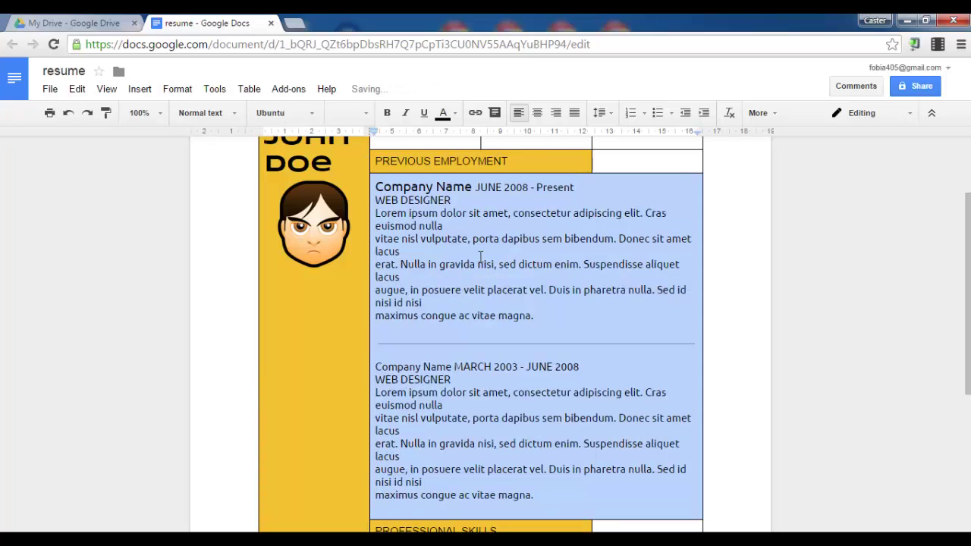
left_click(481, 253)
- Bold the company name and make the dates JUNE 2008 - Present grey italic
left_click_drag(377, 187, 470, 191)
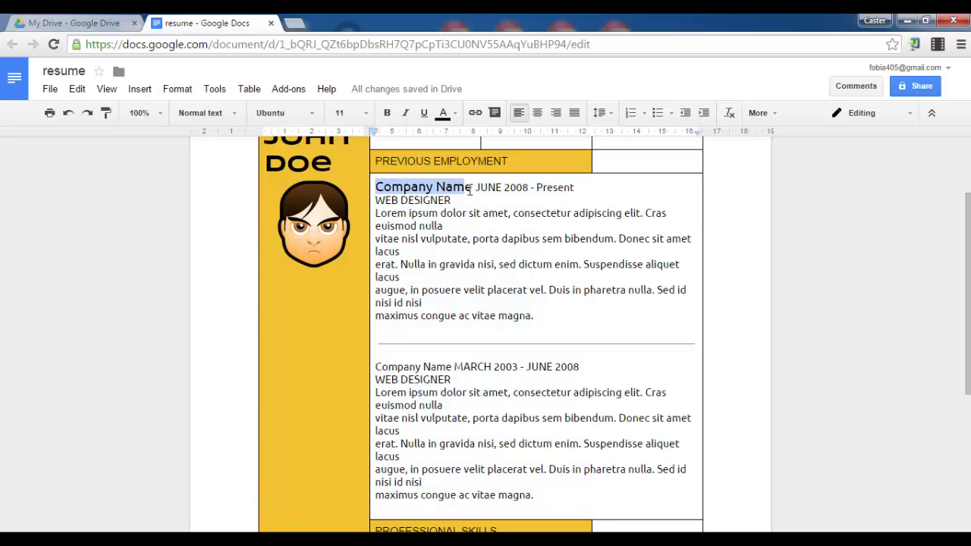
left_click(386, 113)
left_click(512, 197)
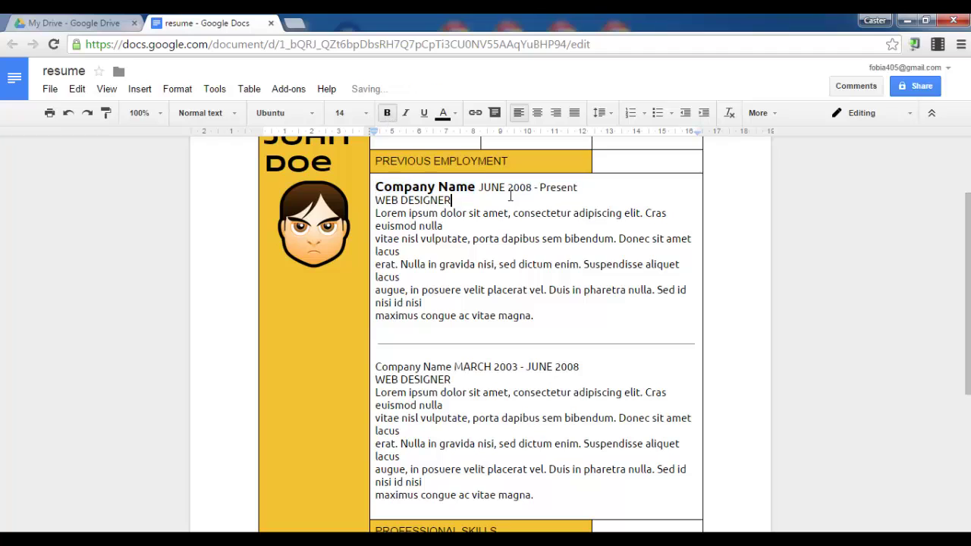
left_click_drag(479, 186, 578, 187)
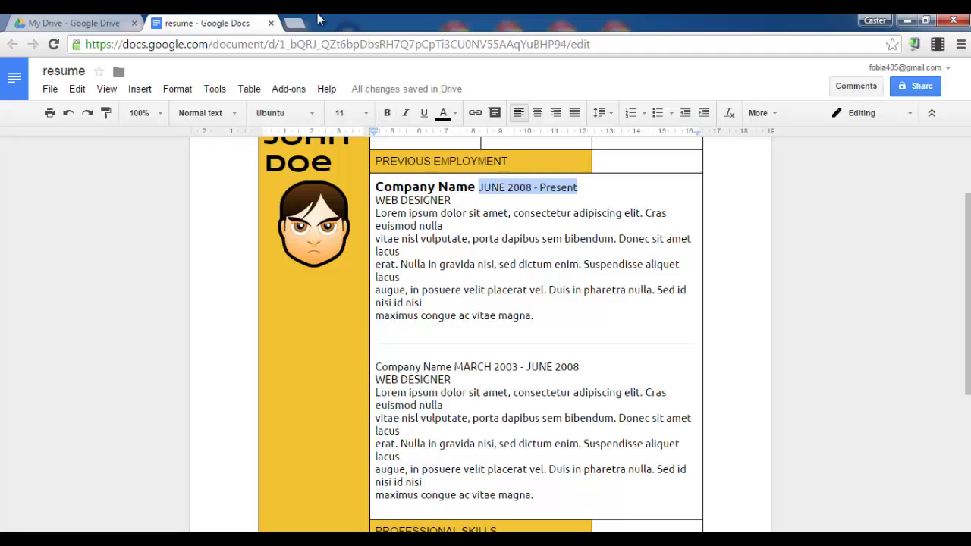
left_click(404, 113)
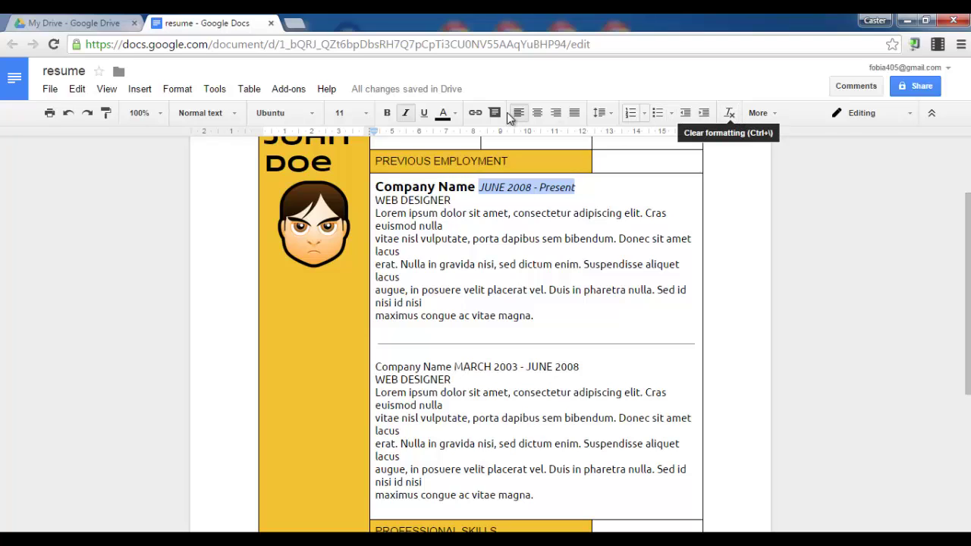
left_click(455, 113)
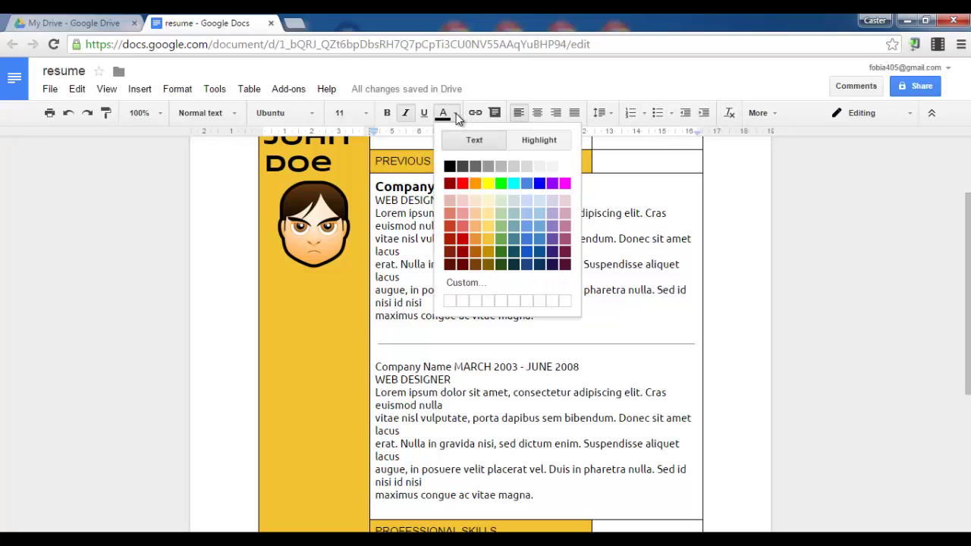
left_click(500, 166)
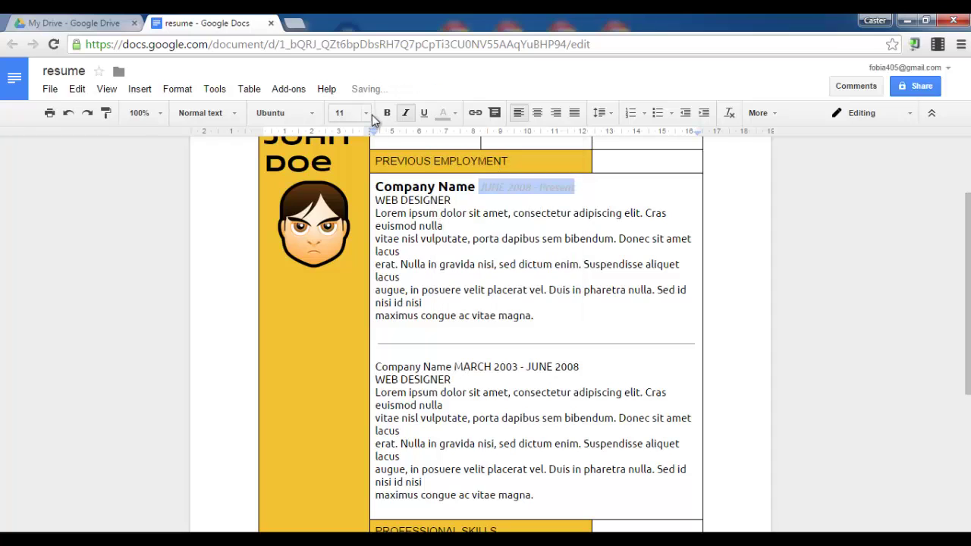
left_click(454, 115)
left_click(487, 164)
left_click(524, 212)
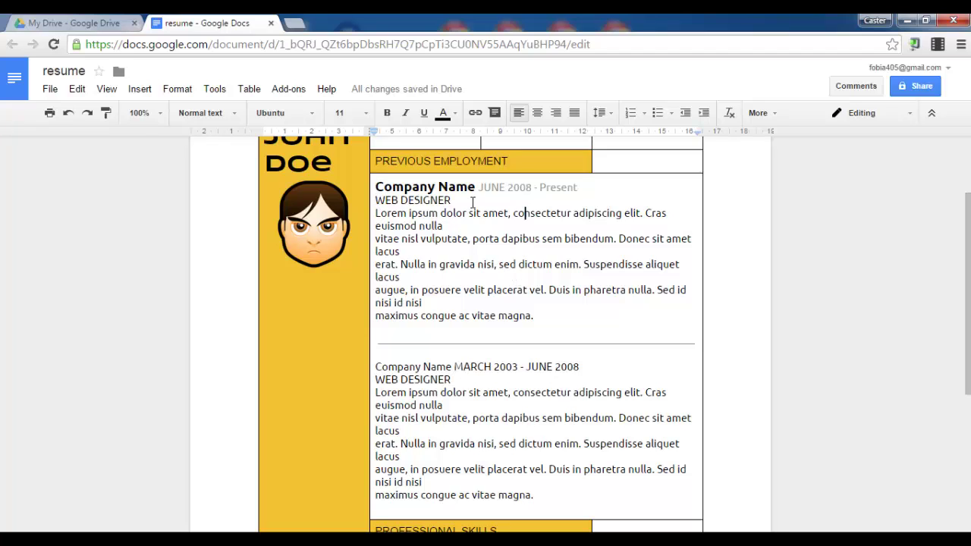
- Shrink the WEB DESIGNER title to 9 pt and add blank lines under both job titles
left_click_drag(453, 201, 374, 202)
left_click(365, 116)
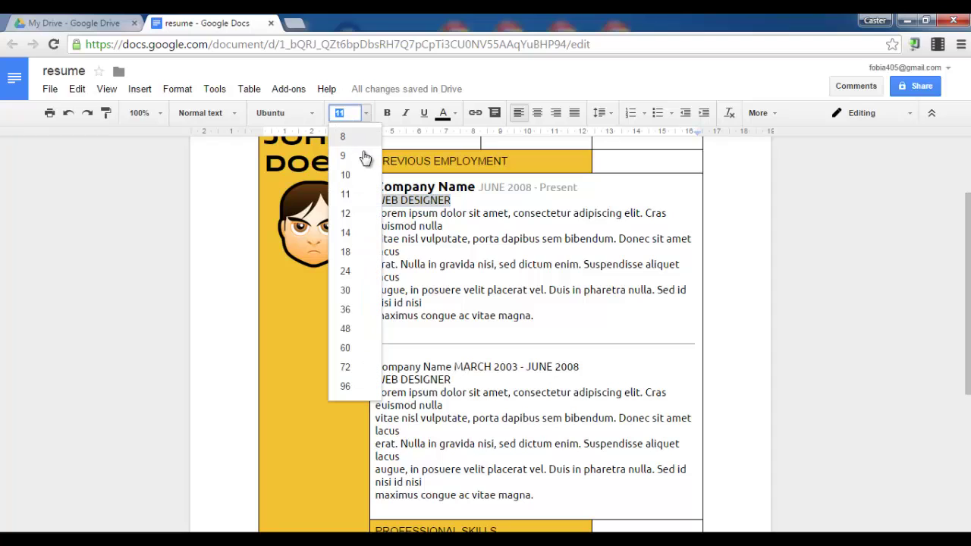
left_click(362, 159)
left_click(456, 211)
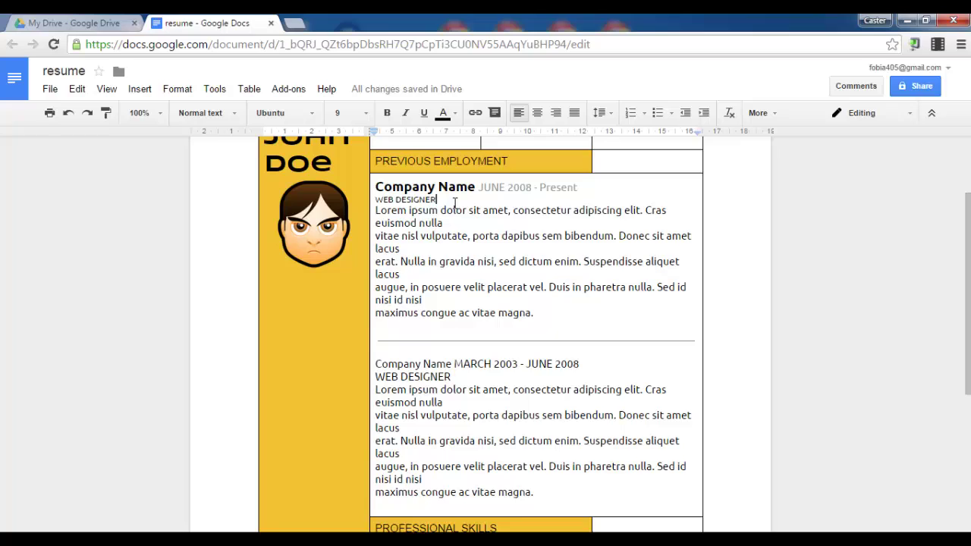
key("Return")
left_click(464, 385)
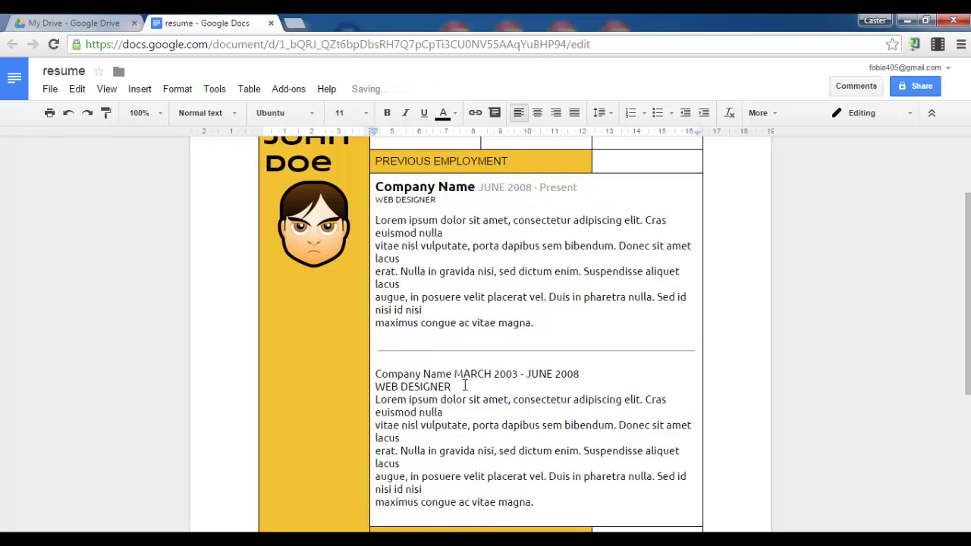
key("Return")
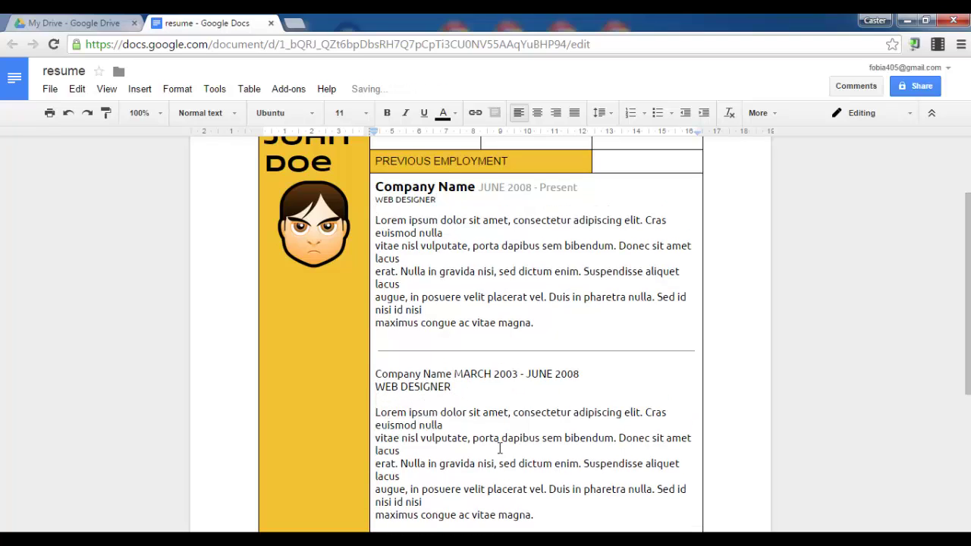
scroll(959, 289, "down", 1)
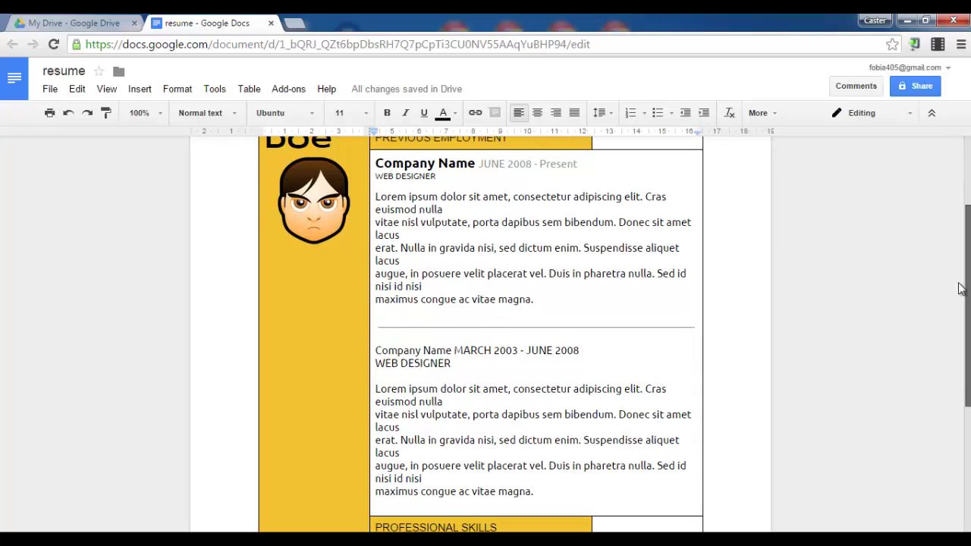
- Paint-format the second job's company name, MARCH 2003 - JUNE 2008 dates, and WEB DESIGNER title from the first job
left_click(421, 163)
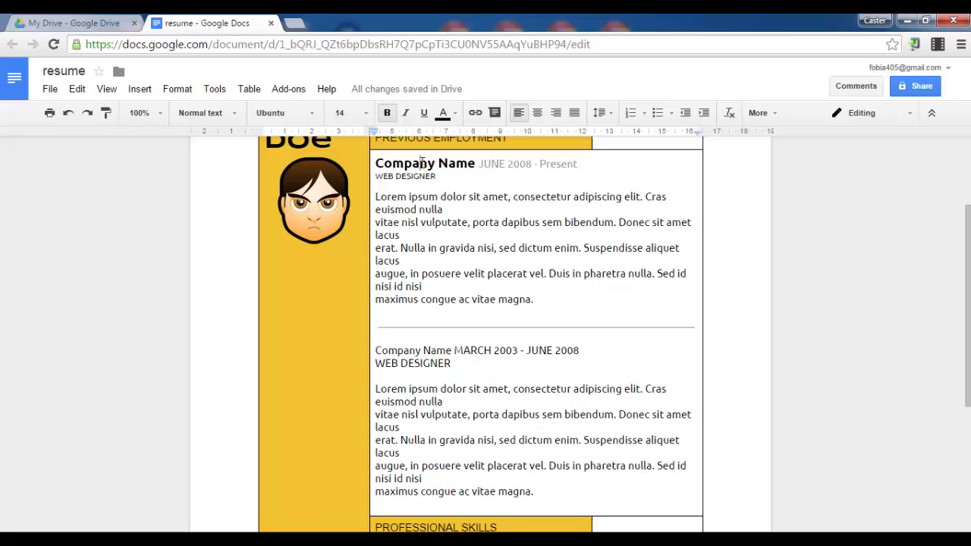
left_click(106, 114)
left_click_drag(376, 348, 453, 348)
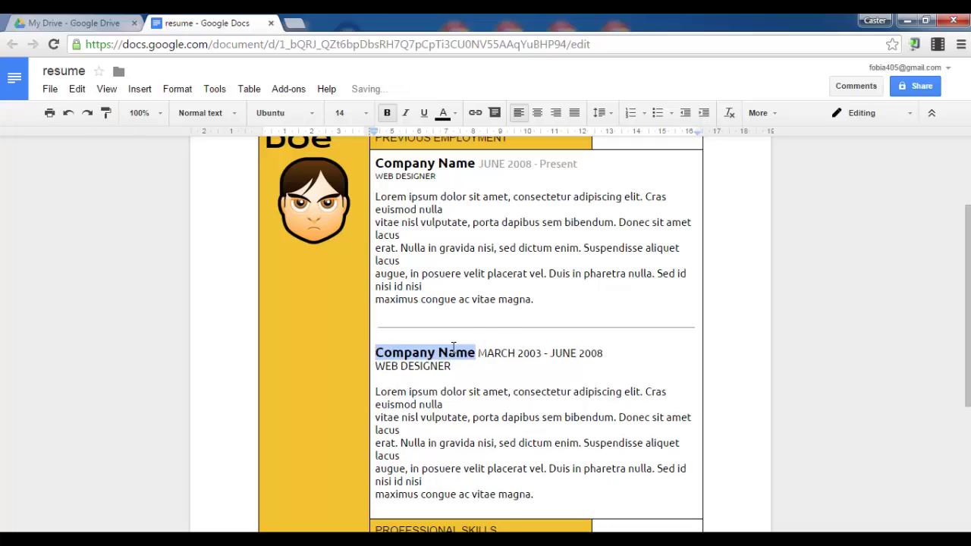
left_click(518, 162)
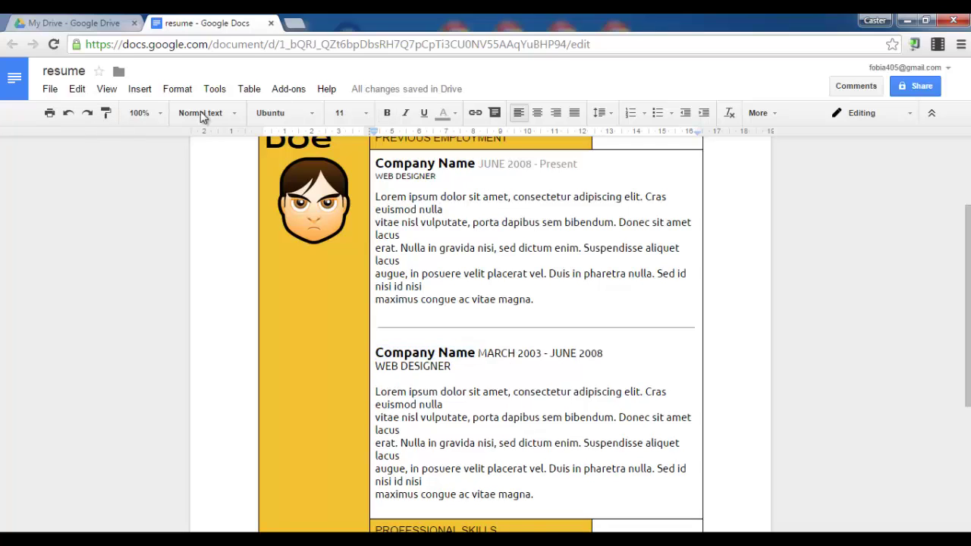
left_click(106, 114)
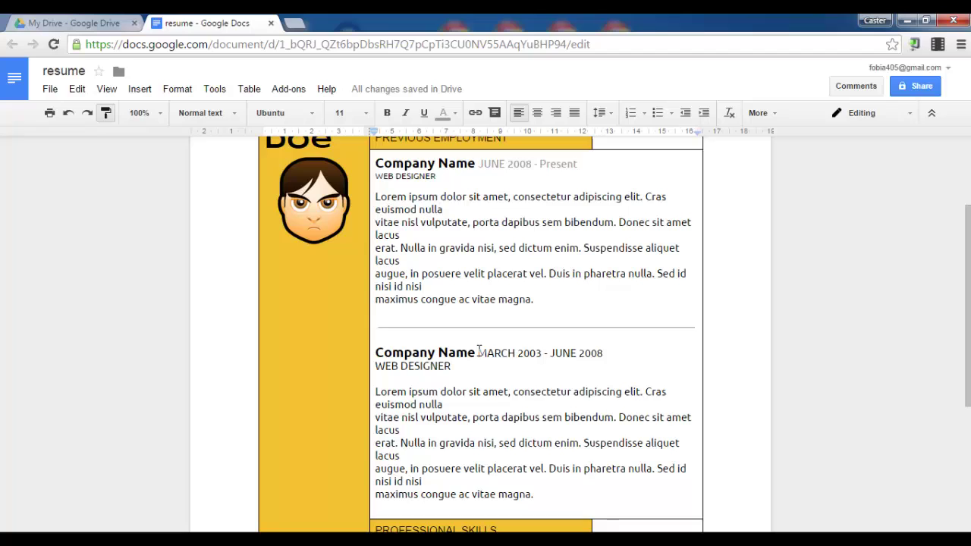
left_click_drag(478, 352, 616, 355)
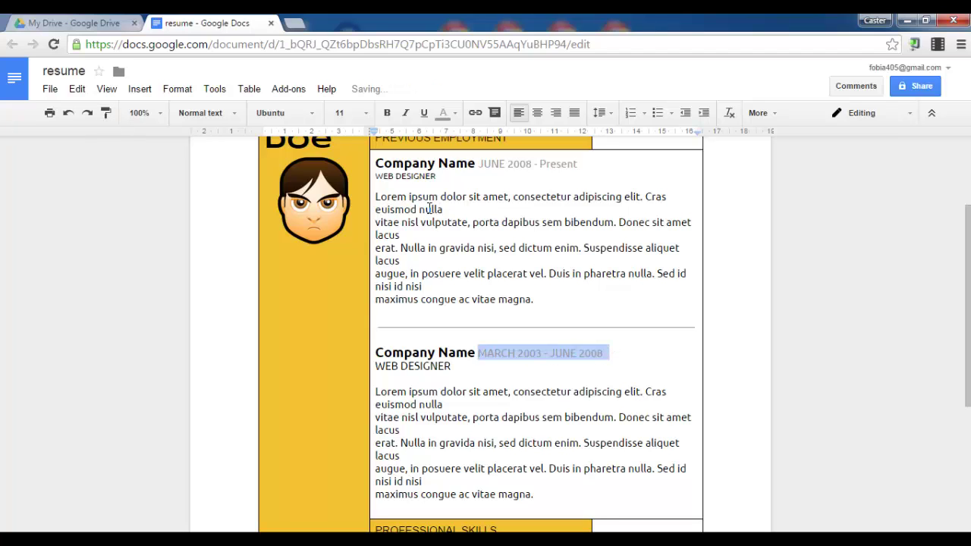
left_click(395, 178)
left_click(106, 114)
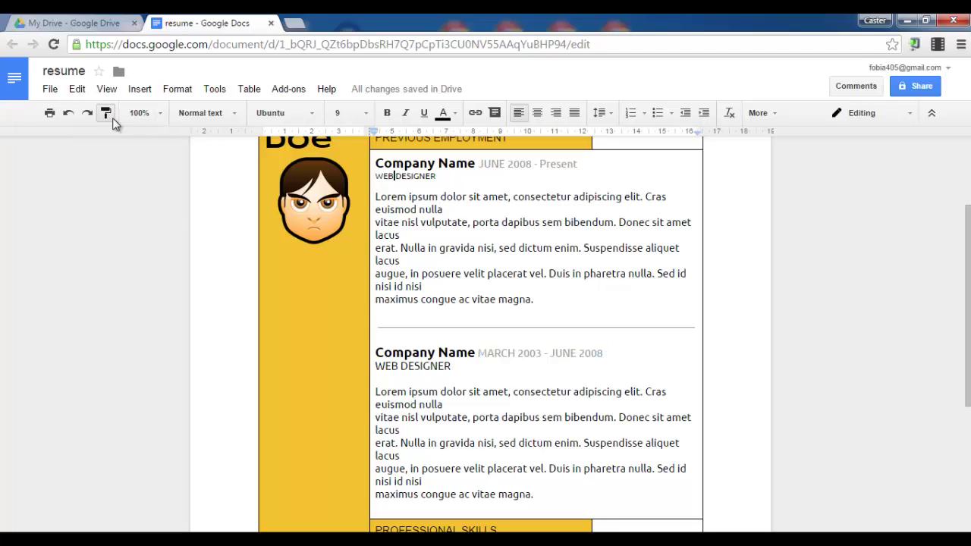
left_click_drag(375, 366, 466, 365)
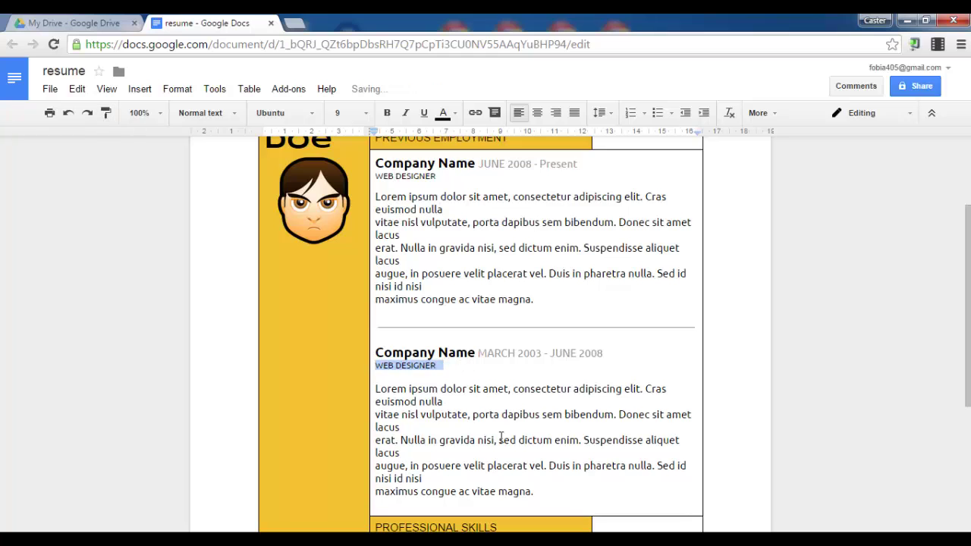
left_click(410, 210)
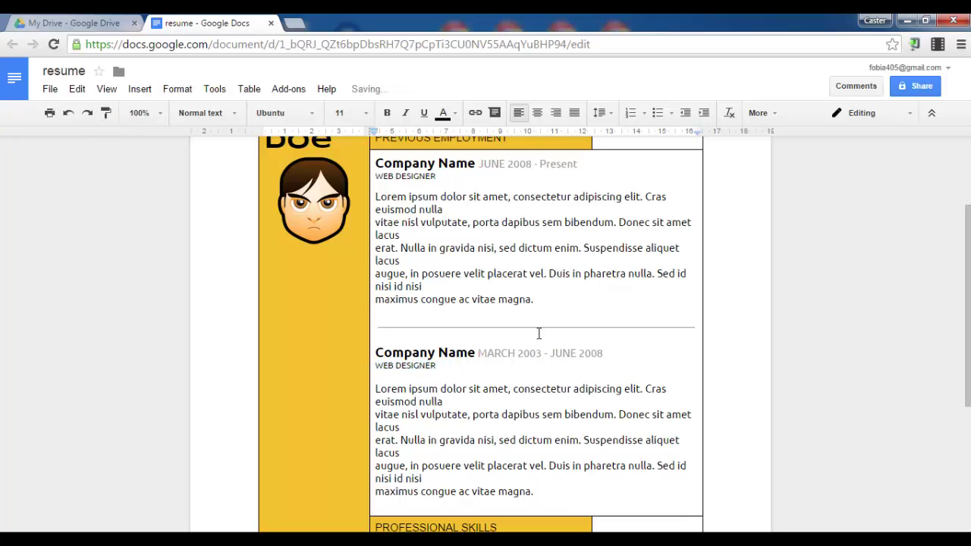
left_click_drag(967, 228, 968, 357)
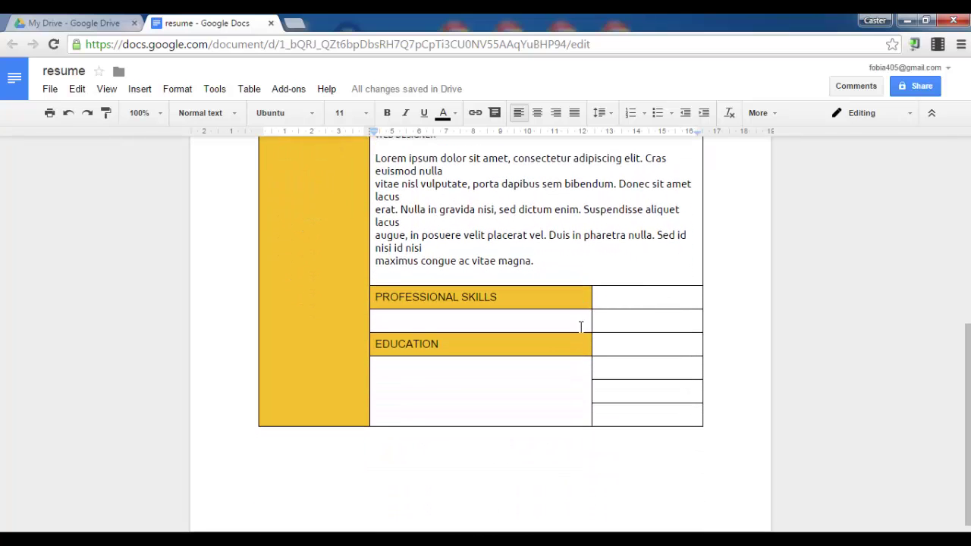
- Merge the empty row under Professional Skills into one cell
left_click_drag(580, 326, 612, 321)
right_click(610, 320)
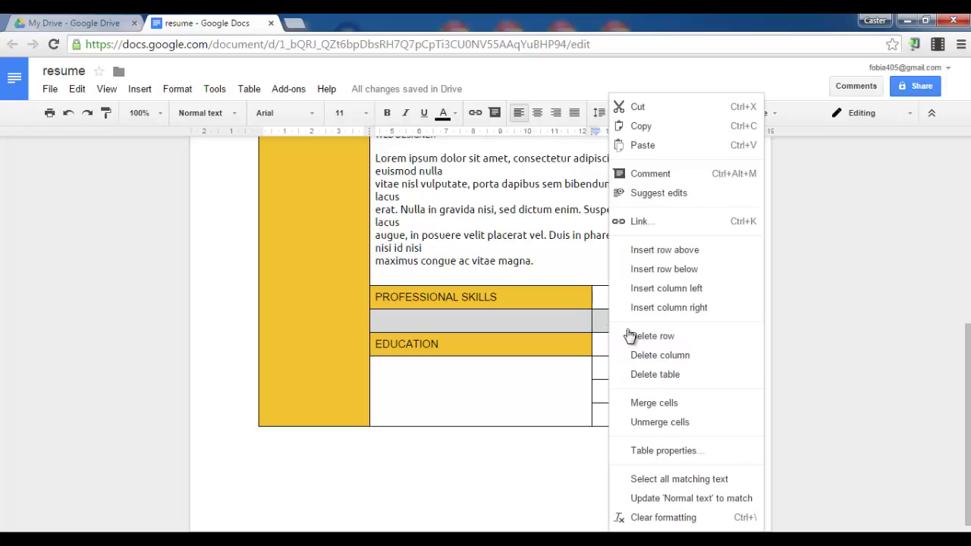
left_click(653, 405)
- Merge the split cells under Education into a single full-width cell
left_click_drag(607, 370, 609, 407)
right_click(611, 409)
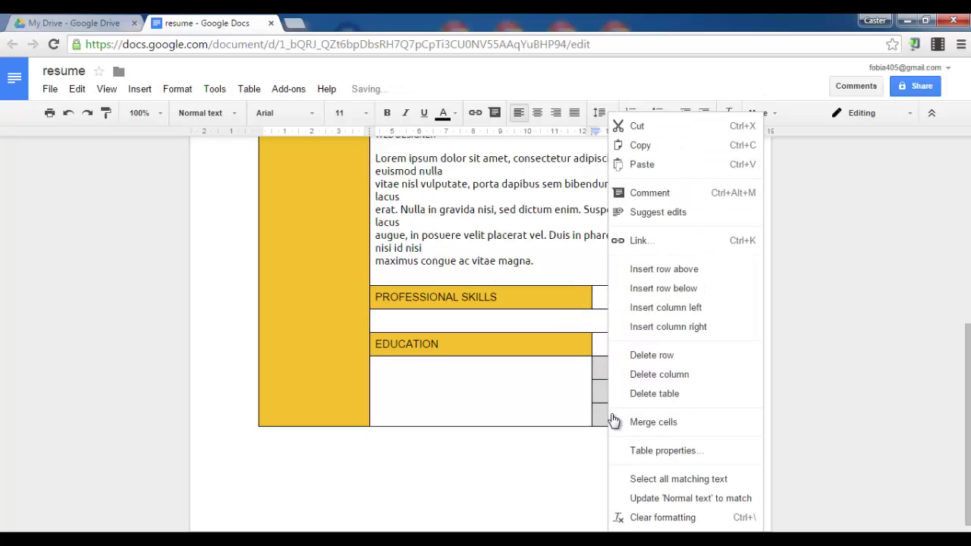
left_click(546, 389)
left_click_drag(608, 372, 608, 414)
right_click(608, 414)
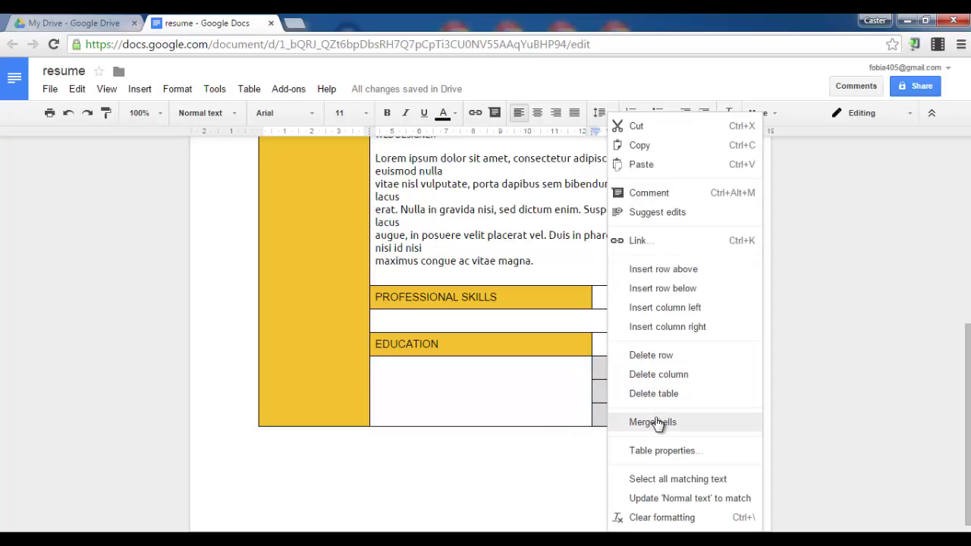
left_click(649, 421)
left_click(545, 381)
left_click_drag(545, 381, 630, 385)
right_click(626, 391)
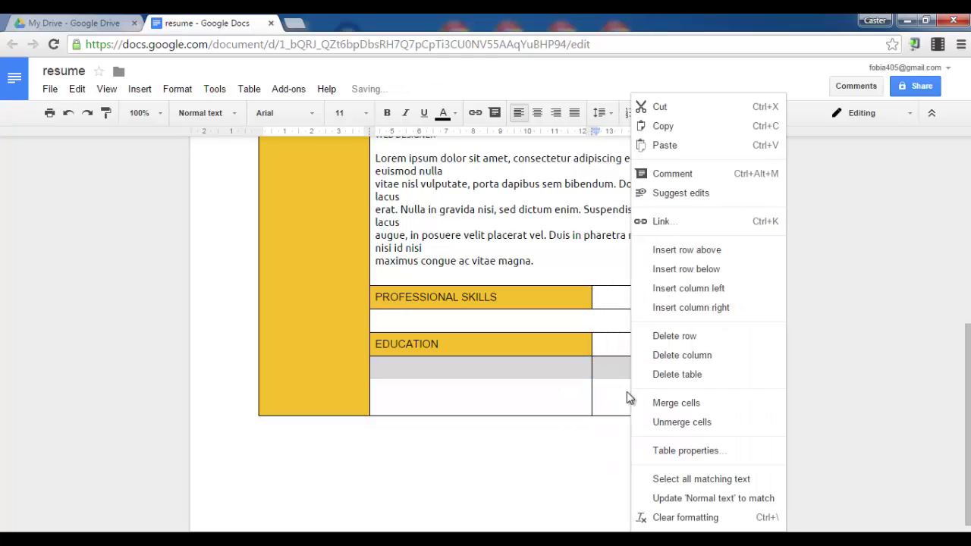
left_click(646, 402)
- Select the Professional Skills paragraph in the reference PDF in Acrobat
left_click(480, 319)
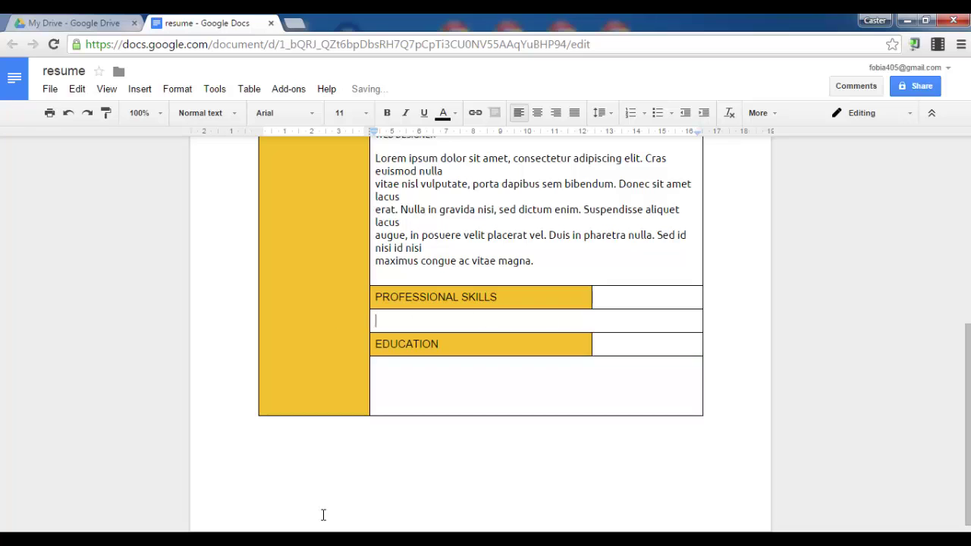
key("alt+Tab")
left_click_drag(447, 327, 543, 341)
- Zoom the PDF to 75% and select the whole Professional Skills paragraph
left_click(553, 343)
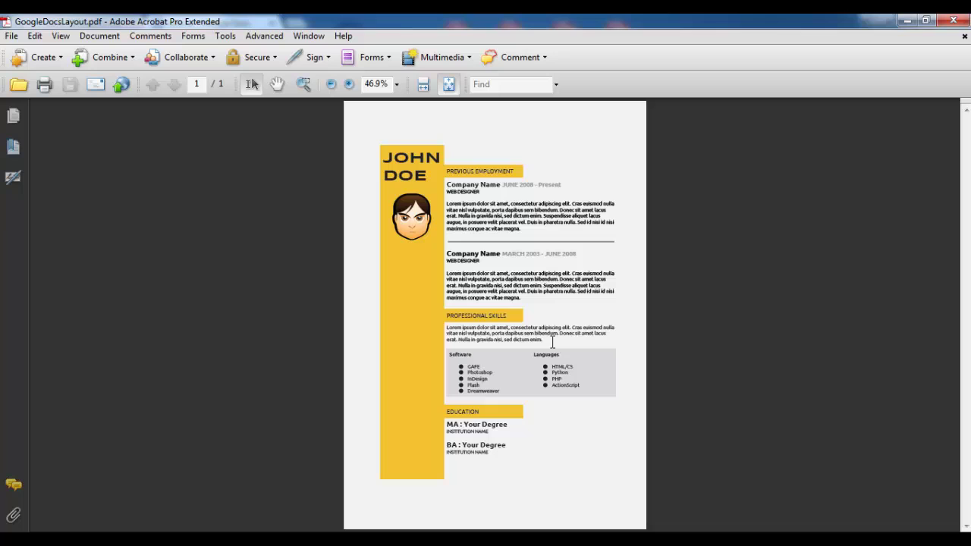
double_click(546, 333)
left_click(348, 83)
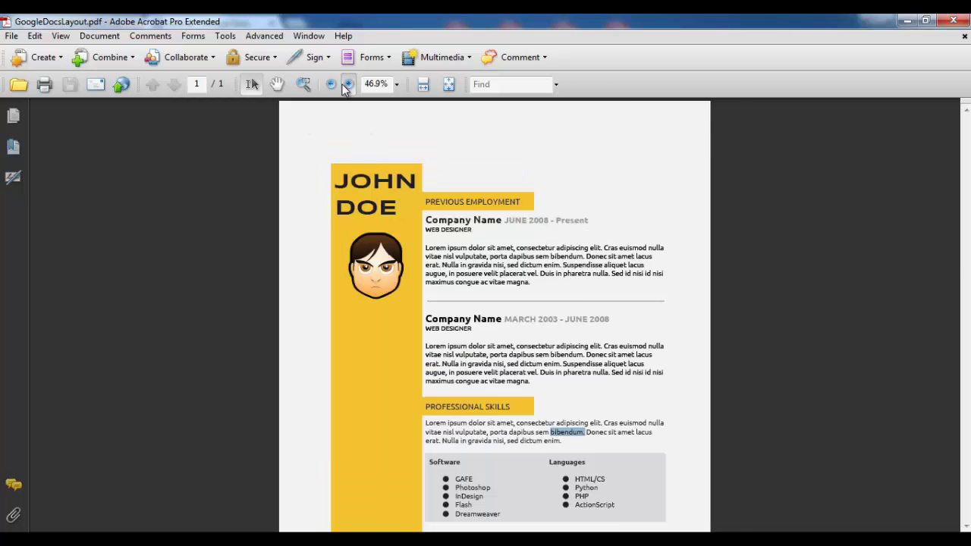
left_click(348, 84)
left_click_drag(964, 231, 965, 317)
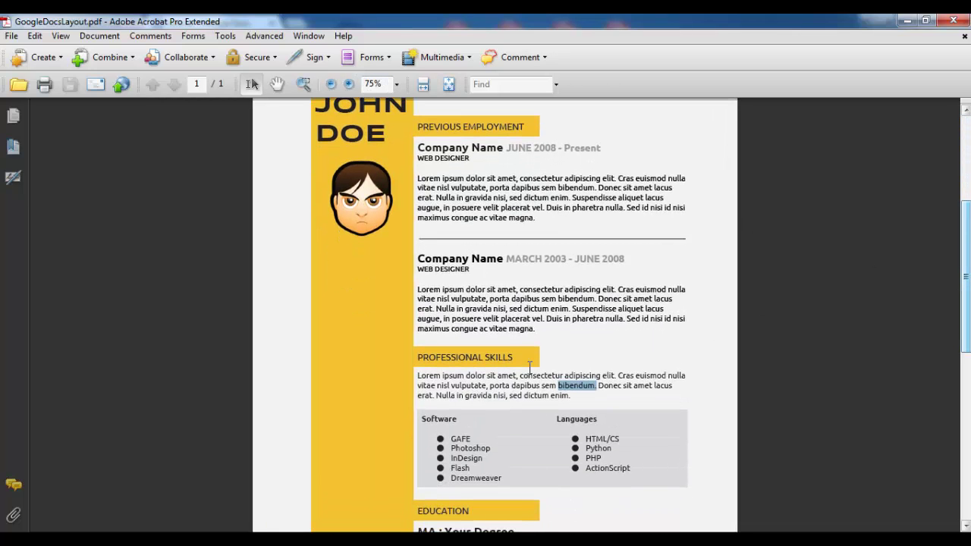
left_click(434, 379)
left_click_drag(433, 379, 571, 390)
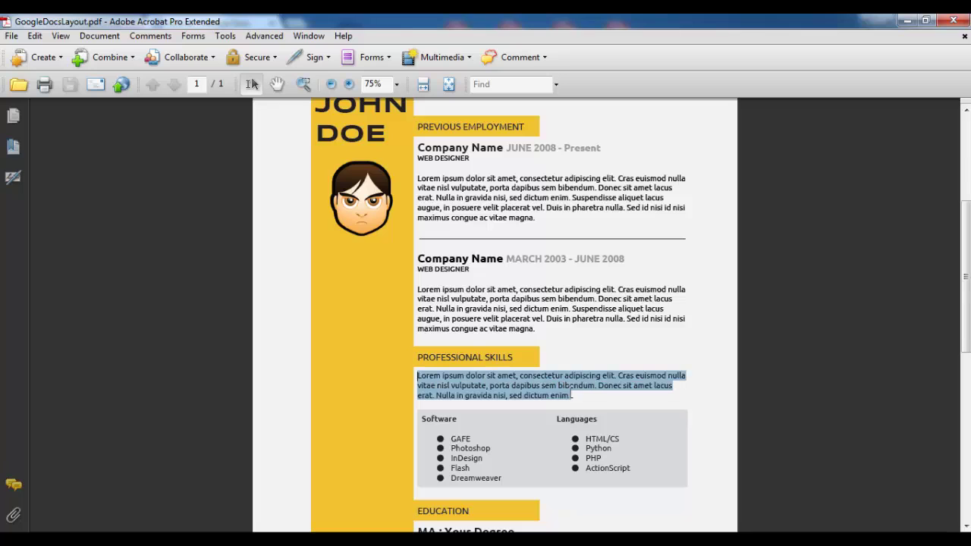
- Paste the paragraph into the Professional Skills cell and set it in Ubuntu
key("alt+Tab")
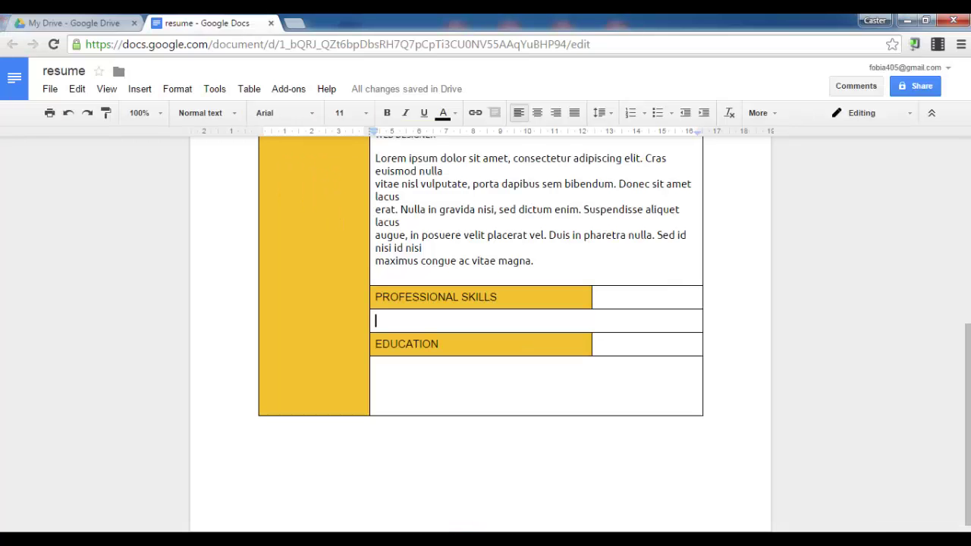
key("ctrl+v")
key("Return")
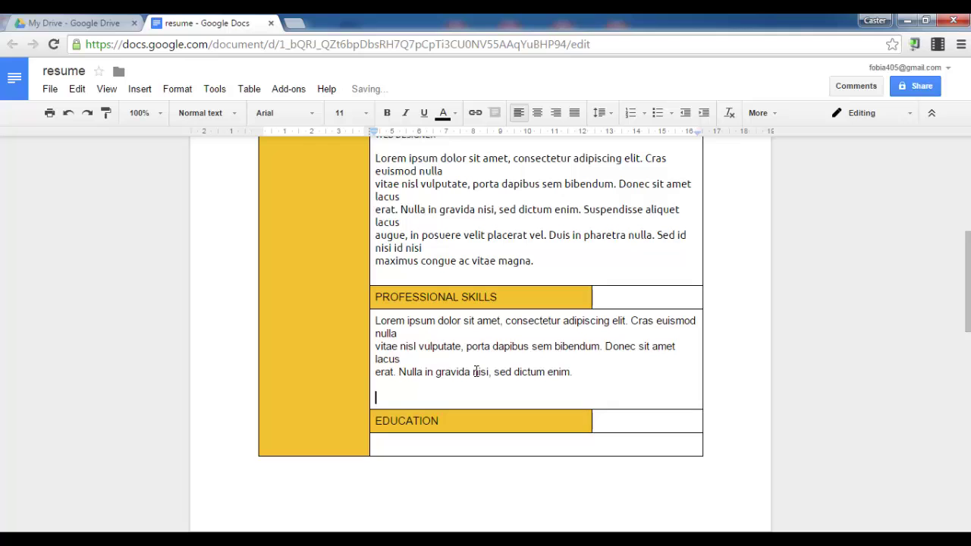
left_click_drag(375, 320, 455, 397)
left_click(310, 111)
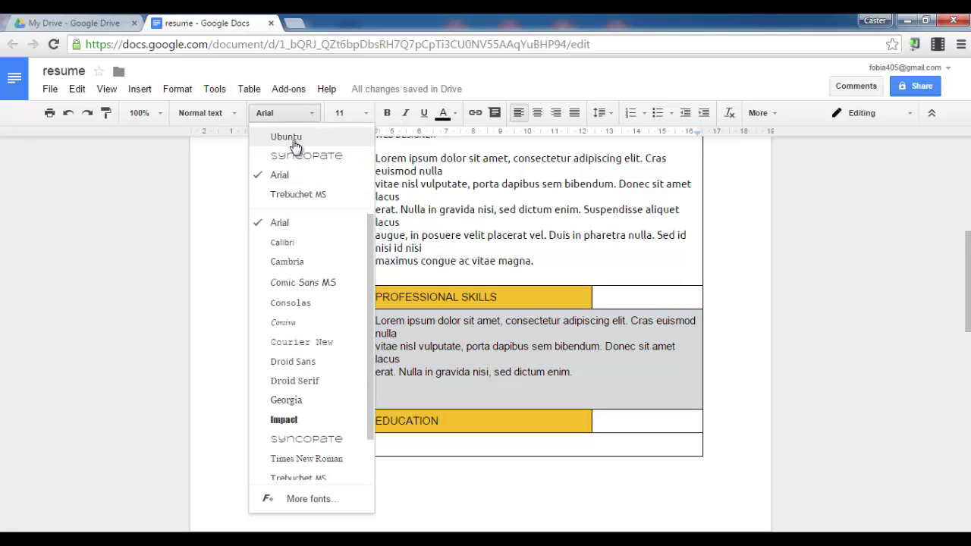
left_click(296, 148)
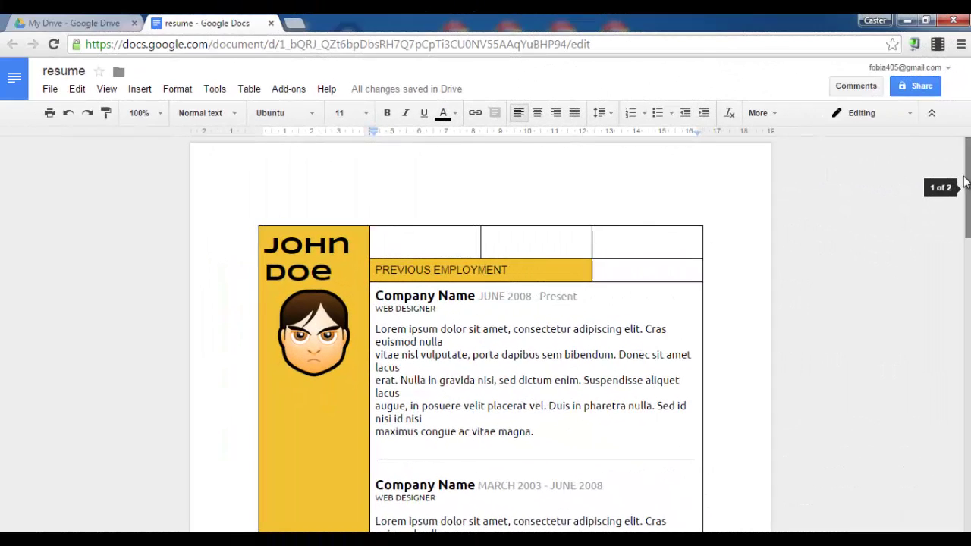
- Insert a 2 x 1 table below the Professional Skills paragraph
scroll(485, 334, "down", 5)
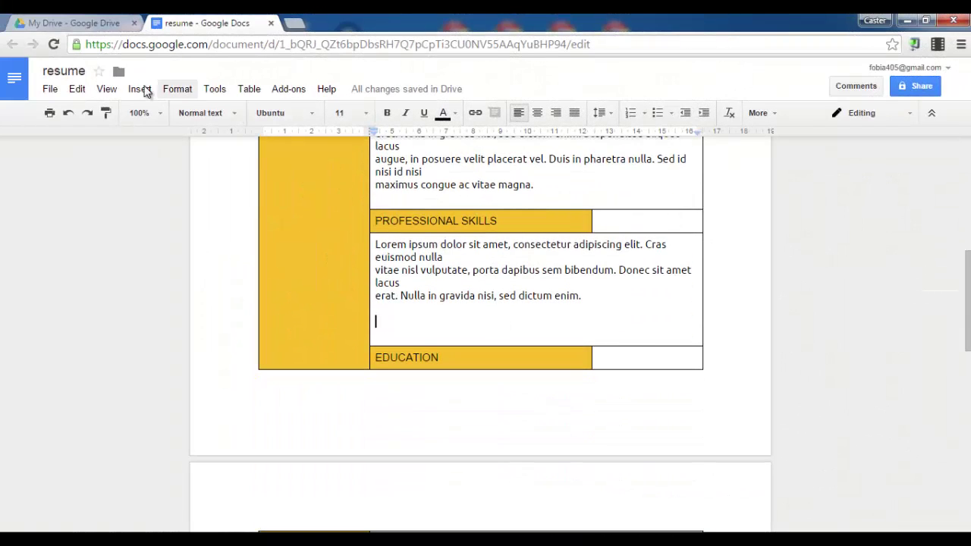
left_click(253, 90)
mouse_move(259, 114)
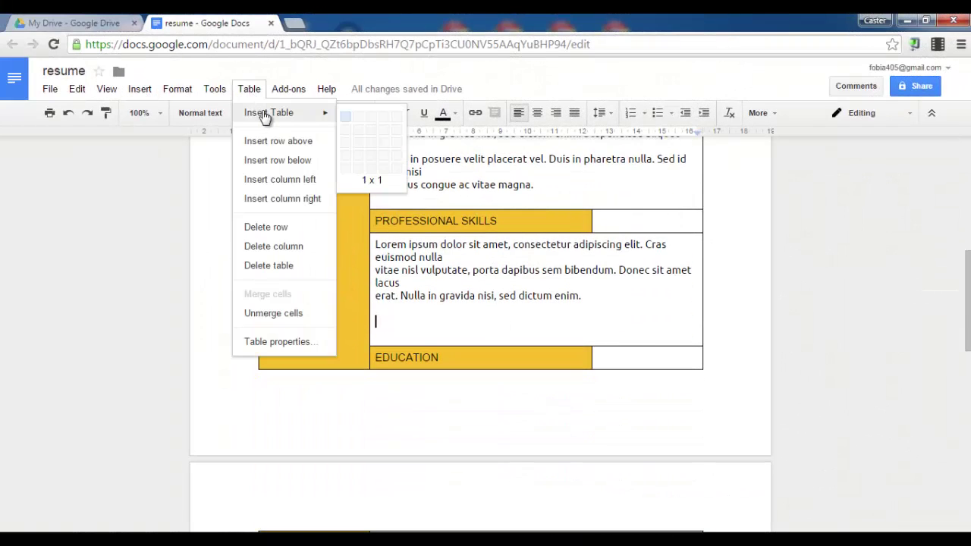
left_click(362, 123)
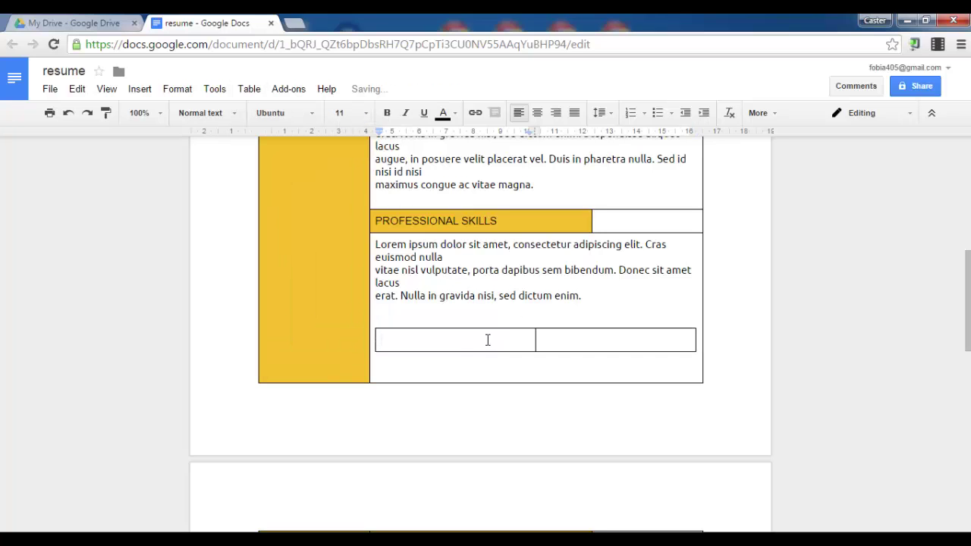
key("alt+Tab")
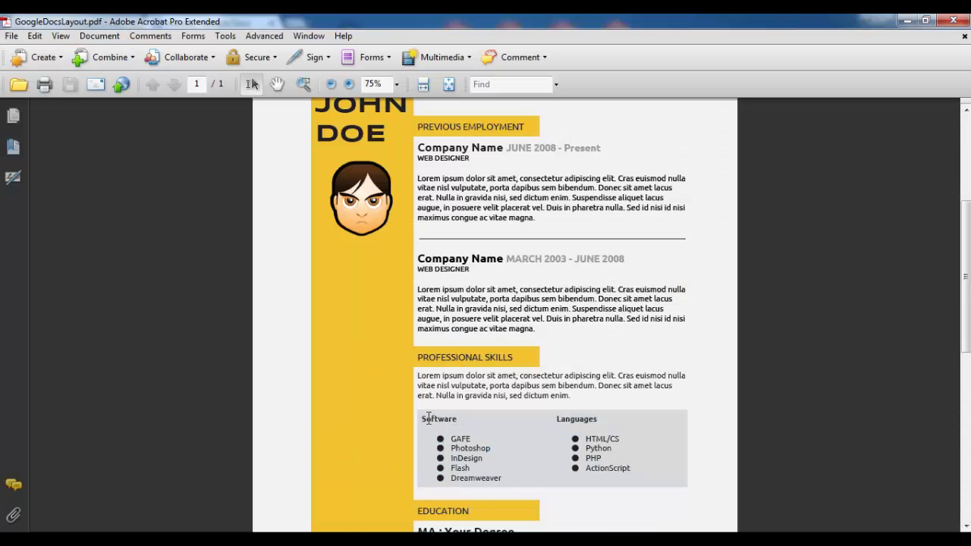
- Copy the Software and Languages lists from the PDF into the two table cells
left_click_drag(422, 417, 499, 465)
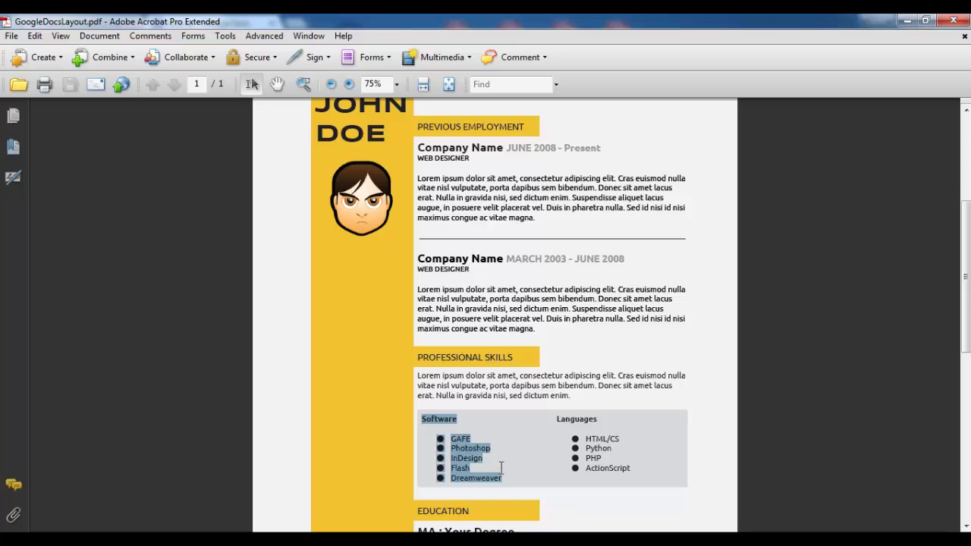
key("alt+Tab")
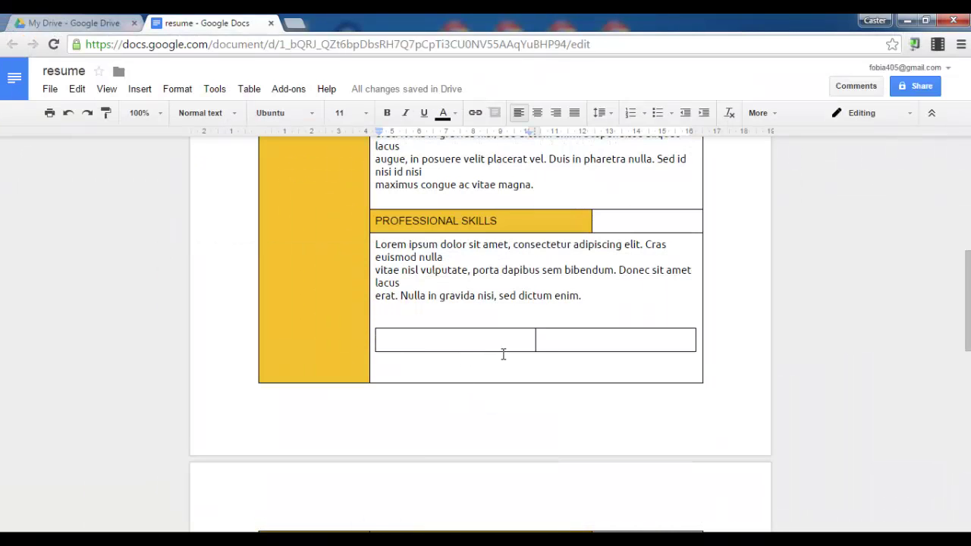
key("ctrl+v")
left_click_drag(572, 239, 480, 425)
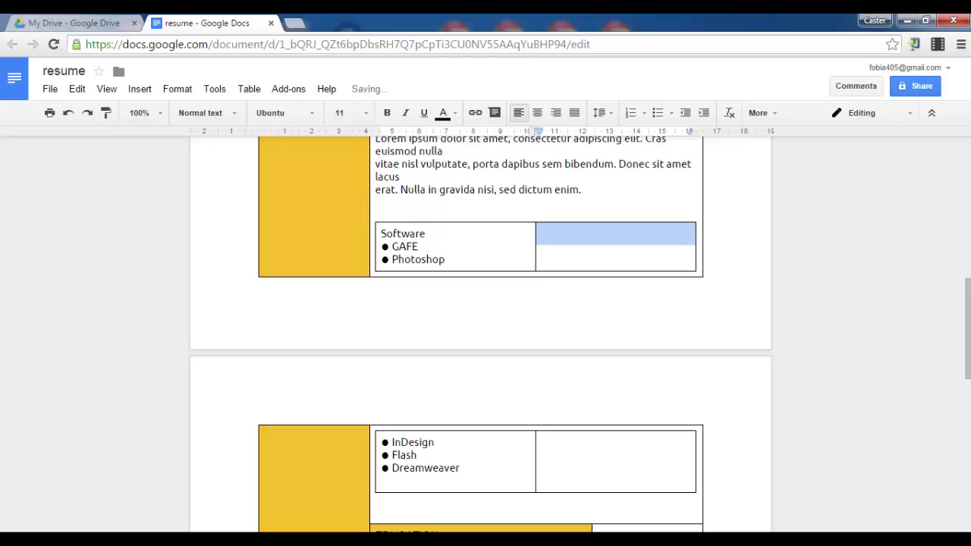
key("alt+Tab")
left_click_drag(556, 422, 637, 466)
key("alt+Tab")
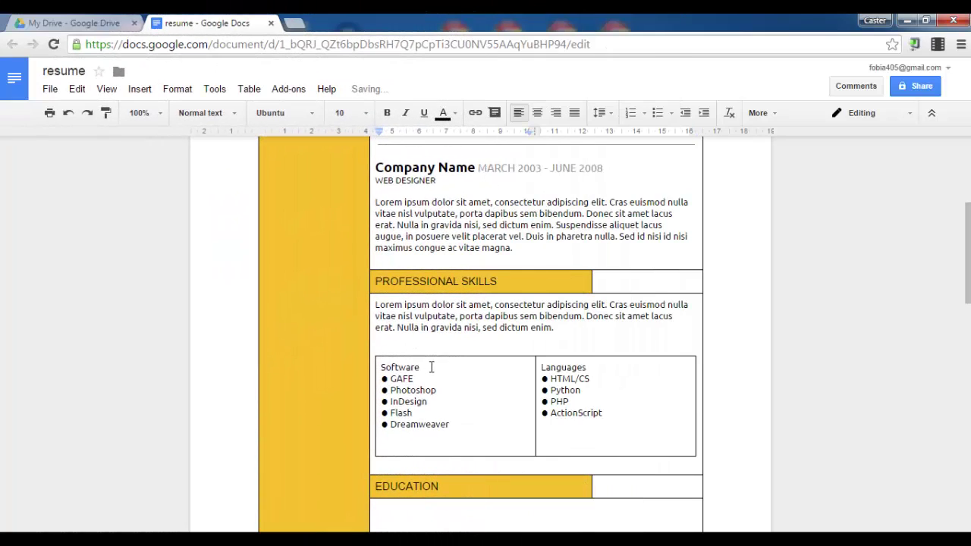
- Add blank lines under the Software and Languages headings and make both headings bold
key("Return")
left_click(603, 367)
key("Return")
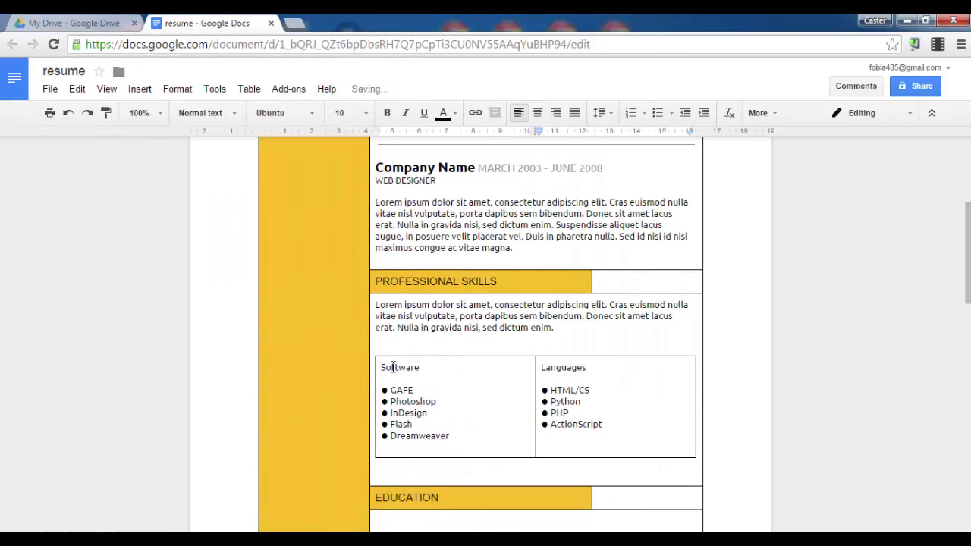
double_click(392, 367)
left_click(386, 112)
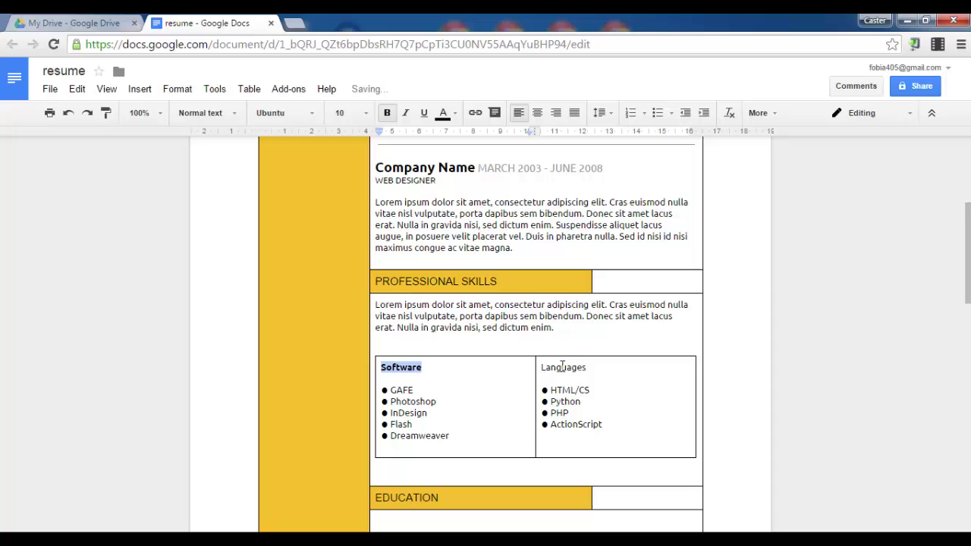
double_click(562, 366)
left_click(387, 112)
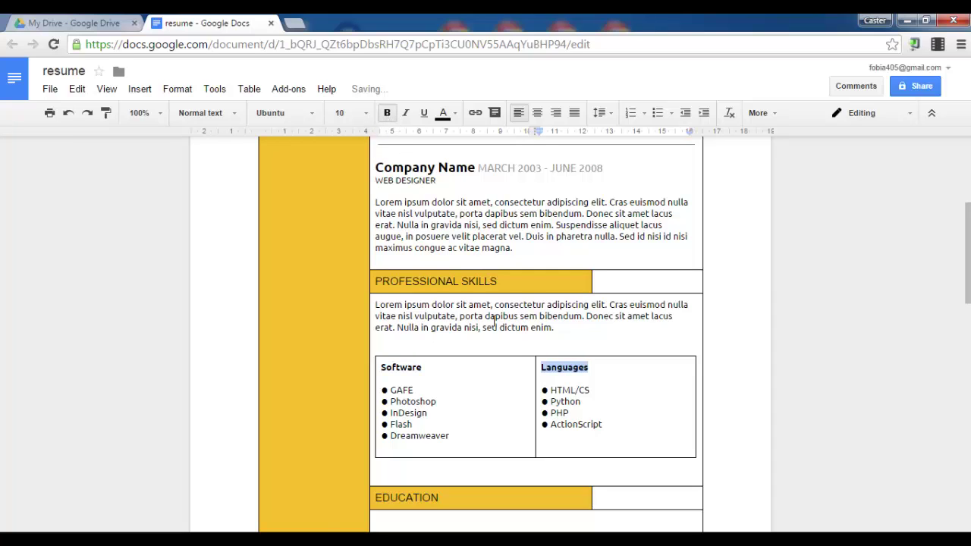
- Fill the Software and Languages cells with the same grey background
left_click(517, 376)
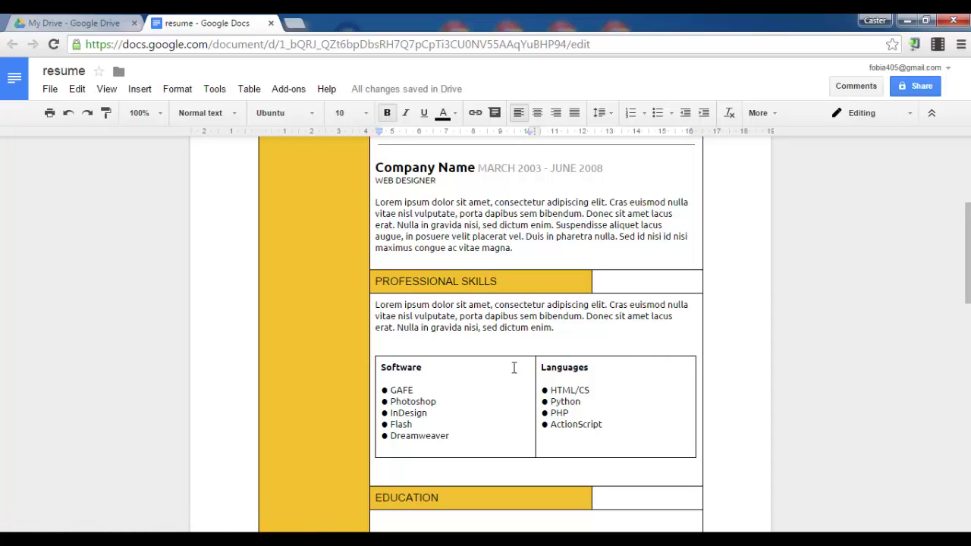
left_click(760, 113)
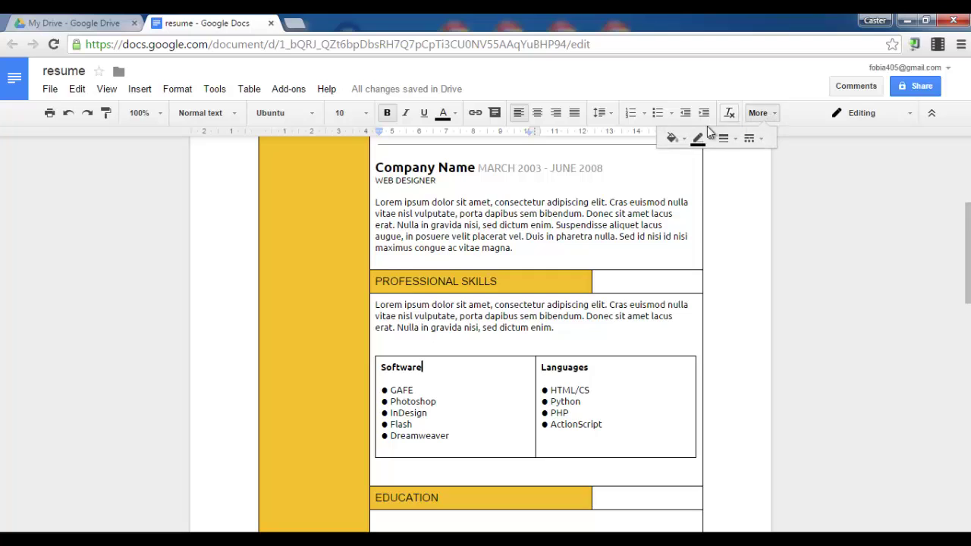
left_click(684, 140)
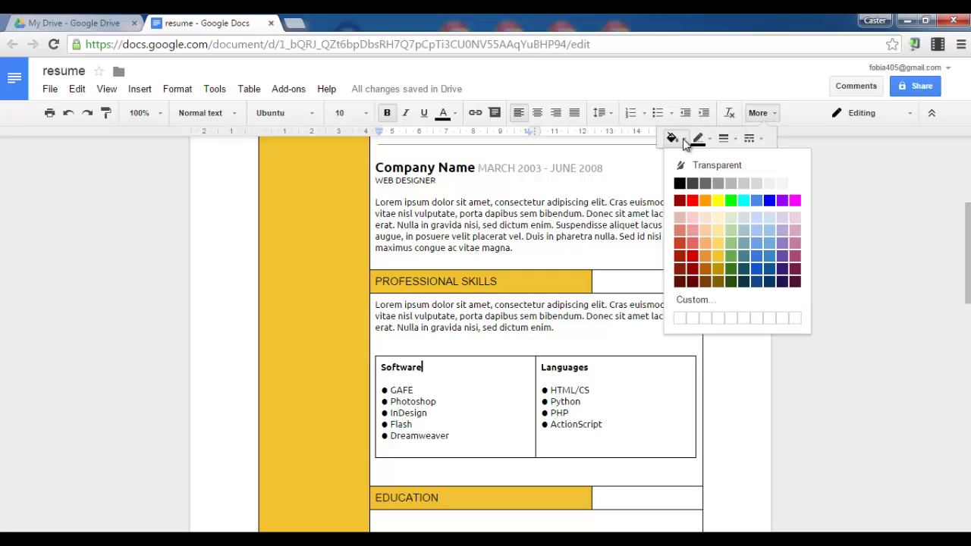
left_click(730, 184)
left_click(631, 360)
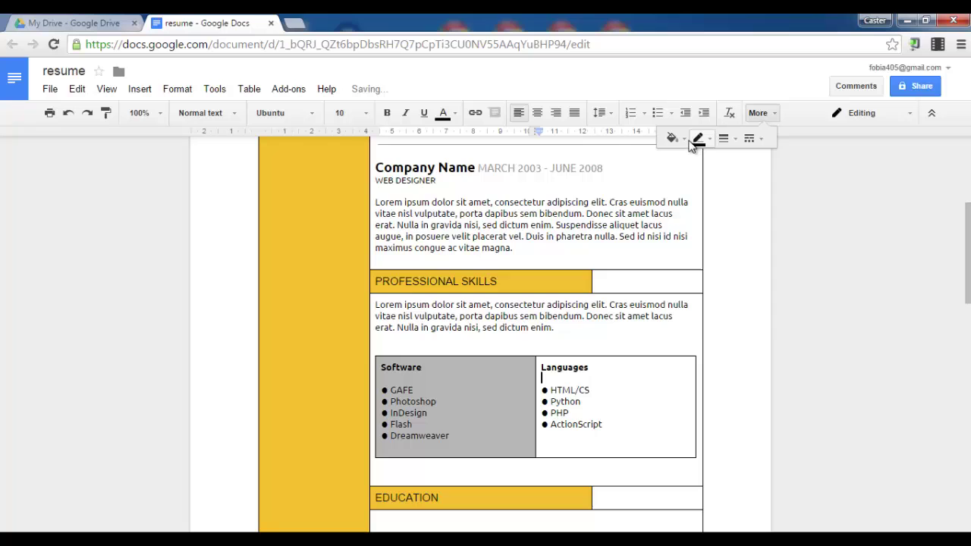
left_click(672, 138)
left_click(730, 184)
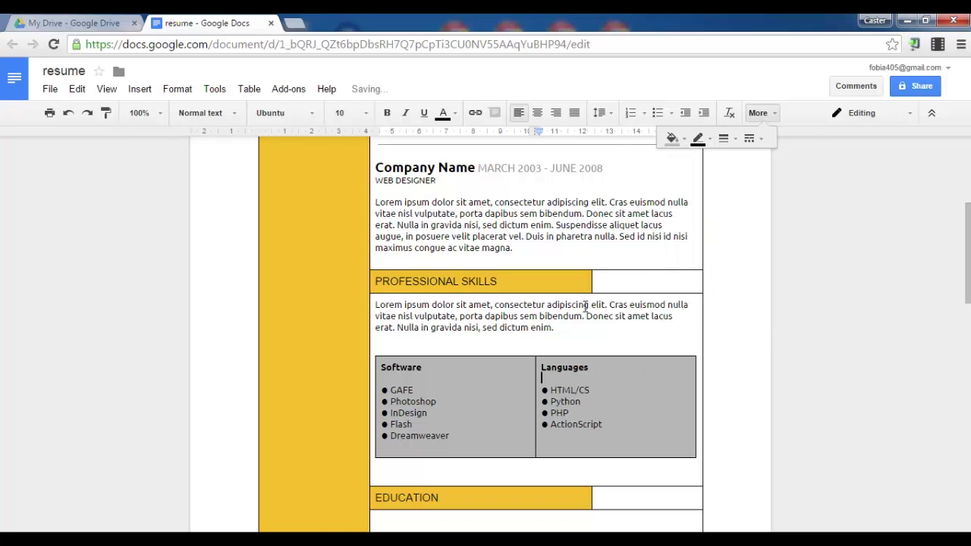
- Select the MA and BA degree entries in the reference PDF
left_click(561, 330)
scroll(581, 315, "up", 4)
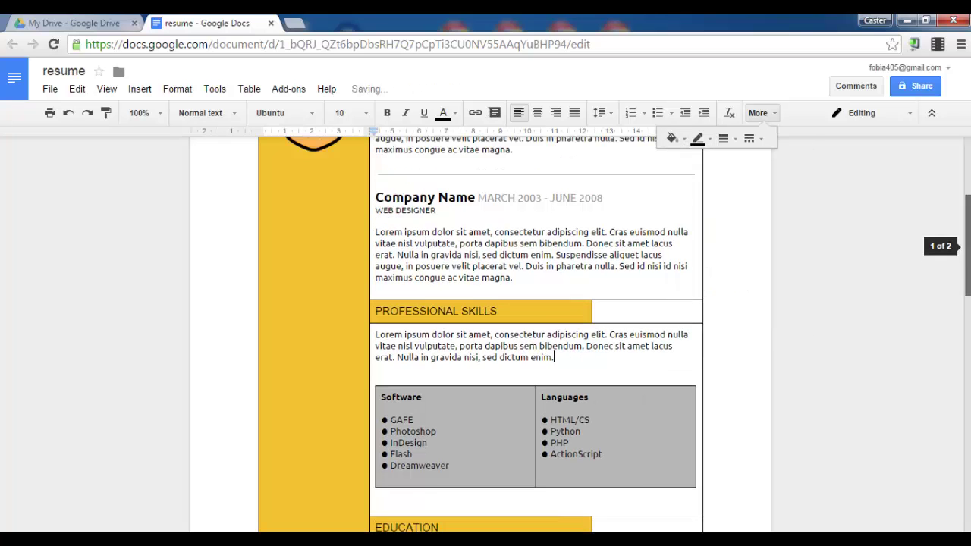
left_click_drag(968, 255, 967, 326)
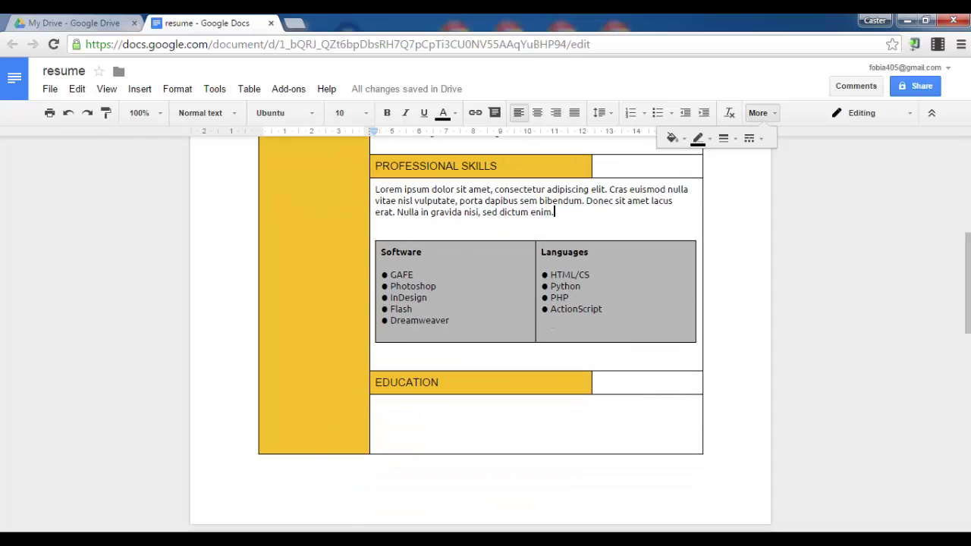
key("alt+Tab")
left_click_drag(969, 298, 968, 337)
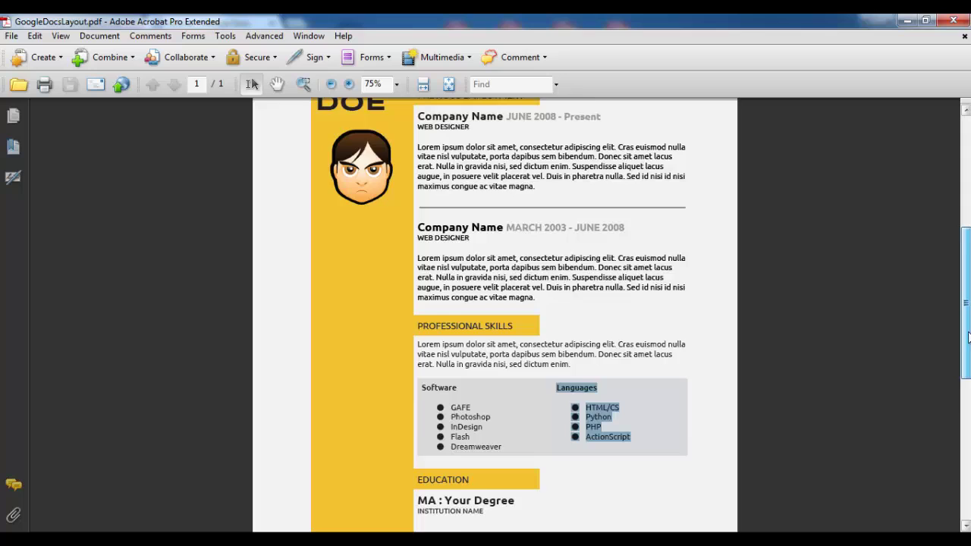
scroll(513, 481, "down", 3)
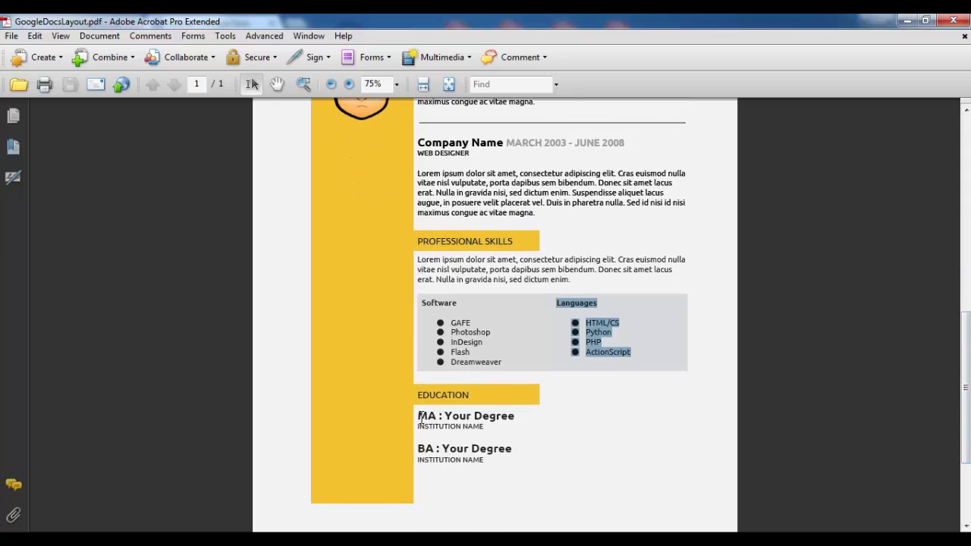
left_click_drag(418, 416, 493, 463)
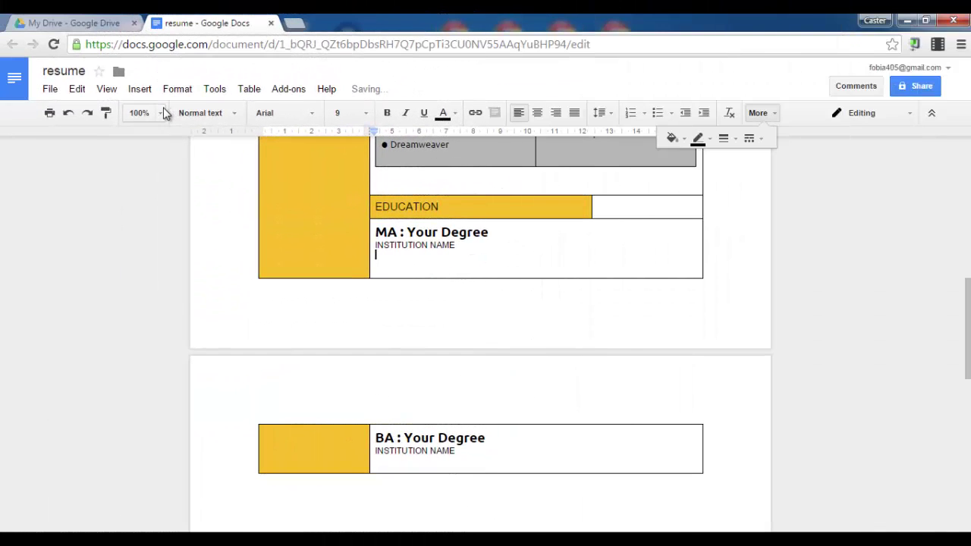
- Zoom the document to 50% and scroll back up to page 1
left_click(162, 112)
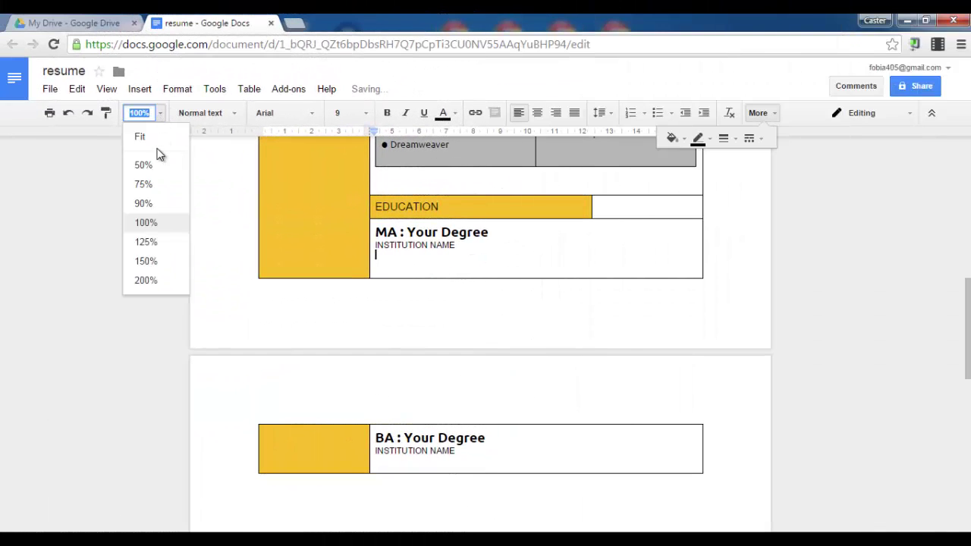
left_click(154, 163)
left_click_drag(968, 369, 968, 247)
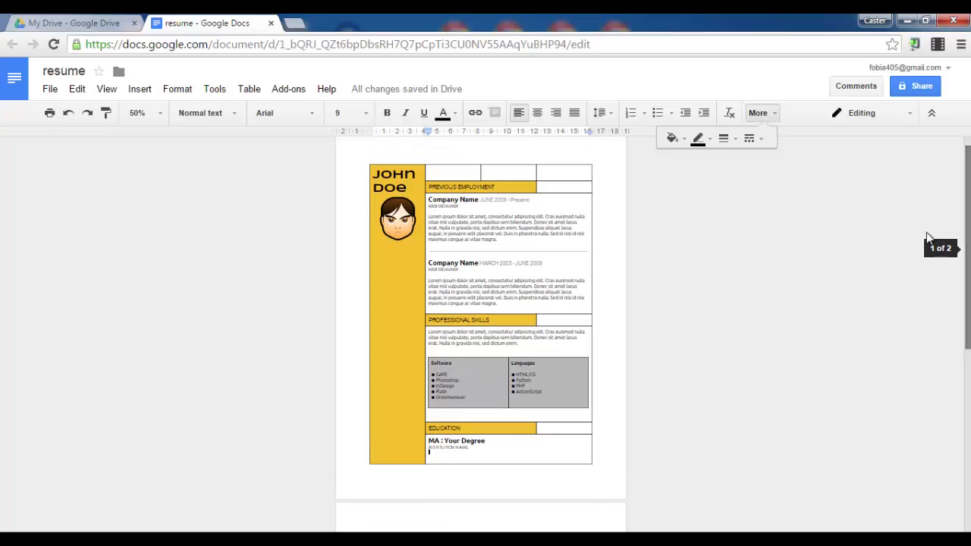
left_click(50, 89)
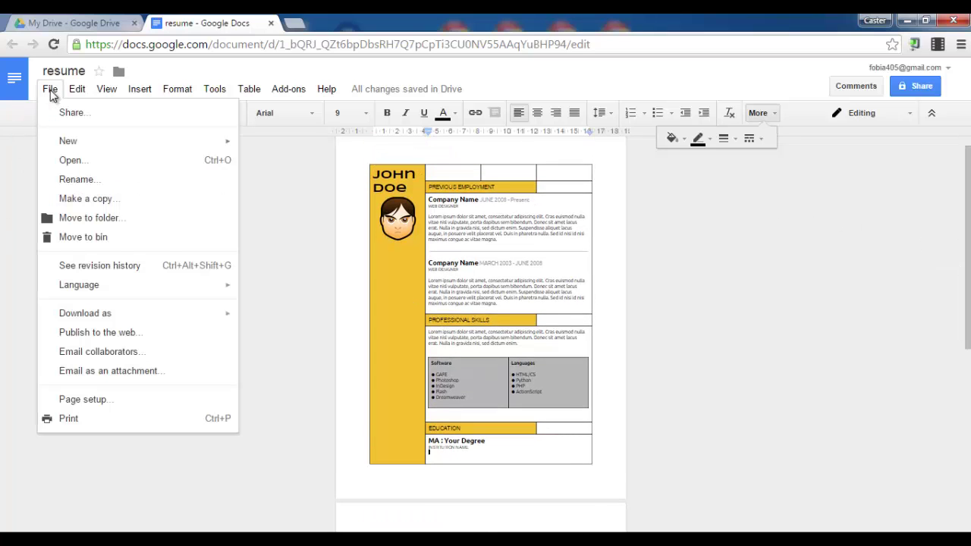
- Set the paper size to A4 with 1 cm margins on all sides
left_click(84, 399)
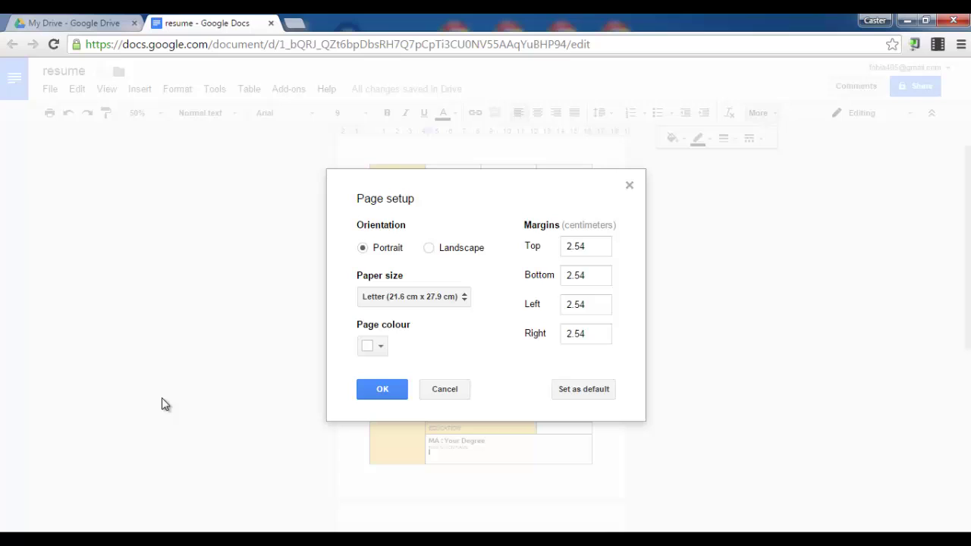
double_click(599, 247)
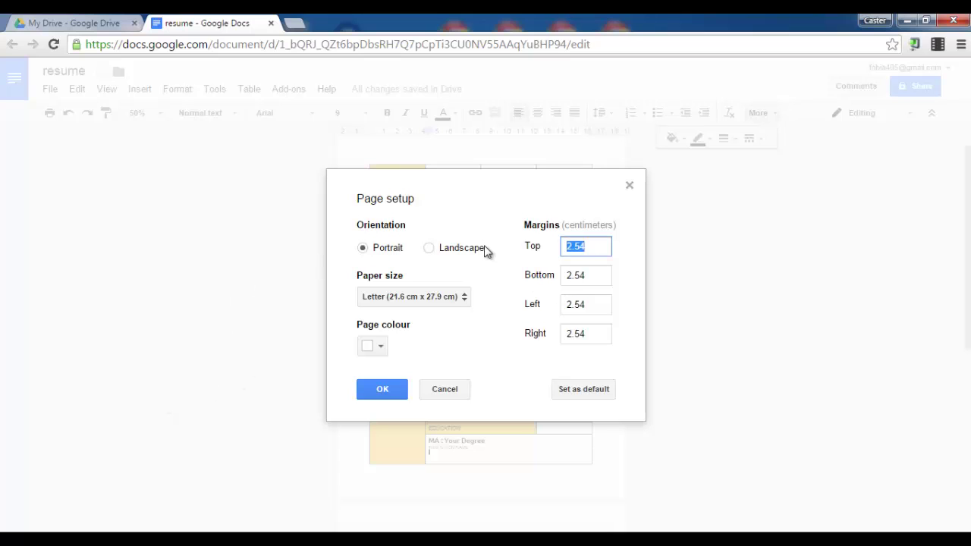
type("1")
key("Tab")
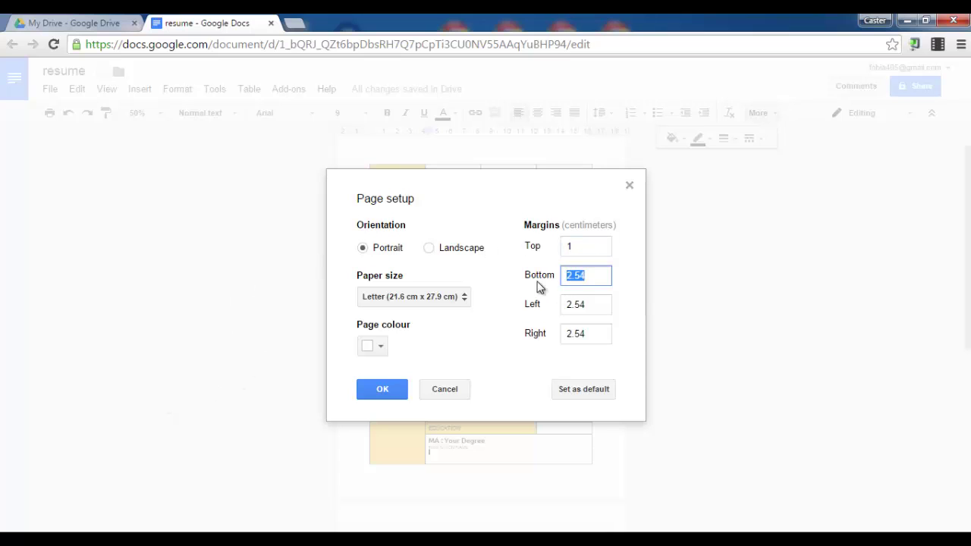
type("1")
double_click(599, 304)
type("1")
double_click(580, 334)
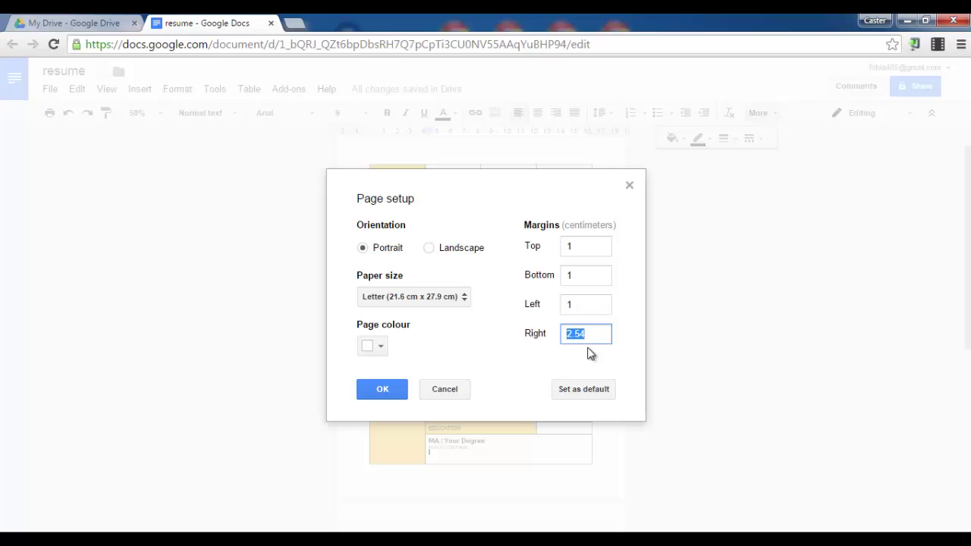
type("1")
left_click(431, 299)
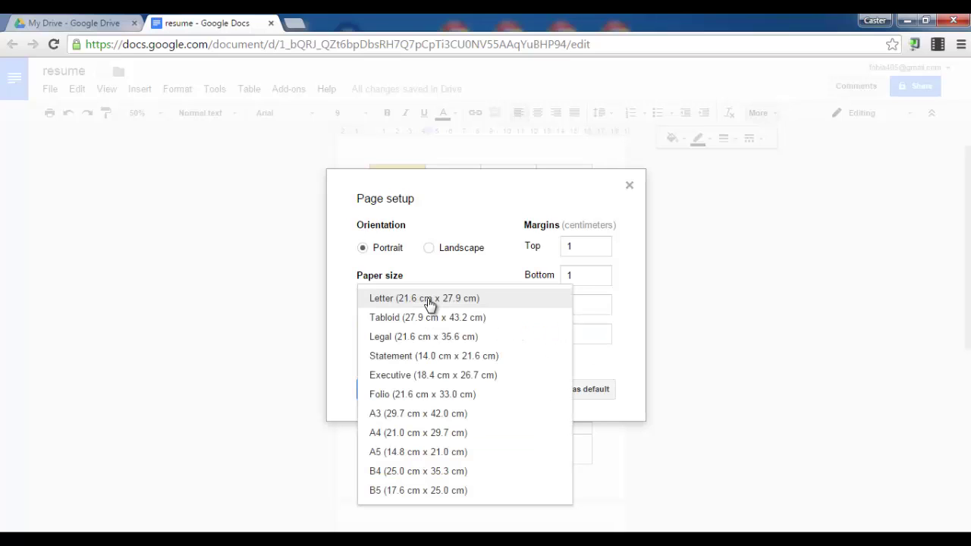
left_click(413, 432)
left_click(382, 390)
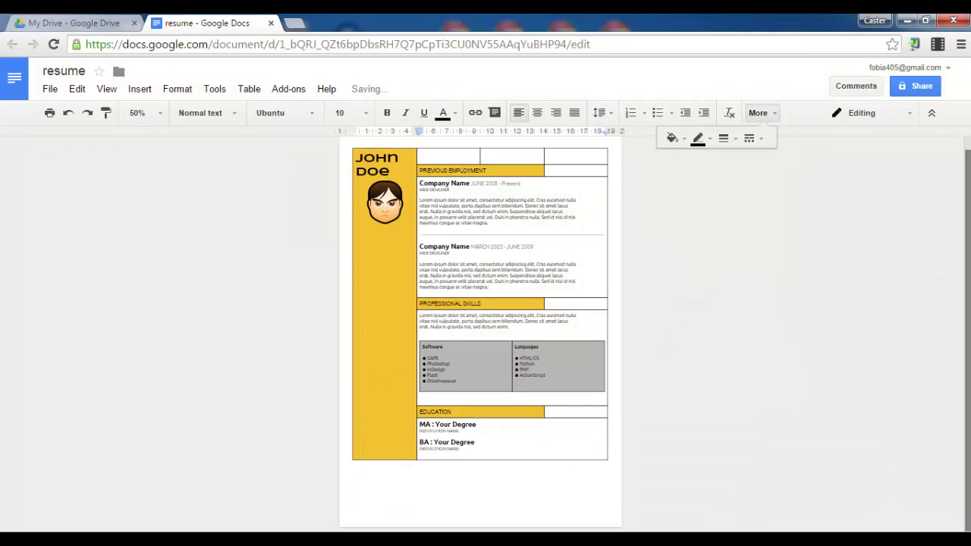
- Change all page margins to 2 cm
left_click(51, 90)
left_click(84, 400)
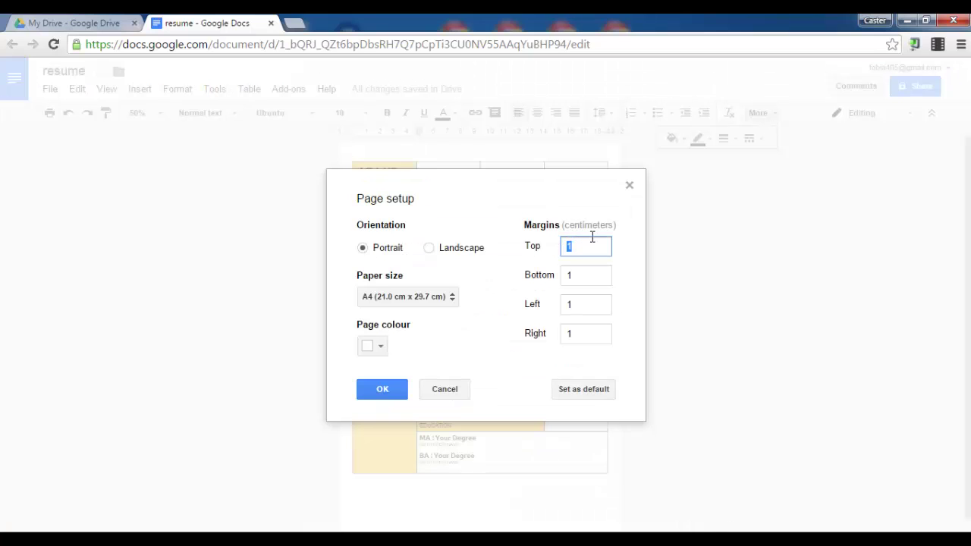
type("2")
left_click(536, 279)
key("Tab")
type("2")
key("Tab")
type("2")
left_click(382, 390)
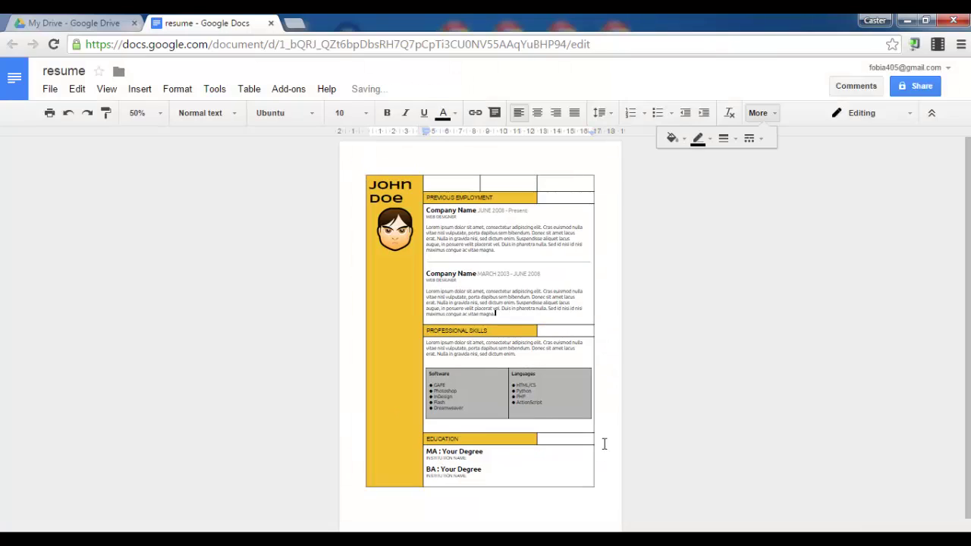
- Set the layout table's border width to 0 pt in Table properties
right_click(431, 182)
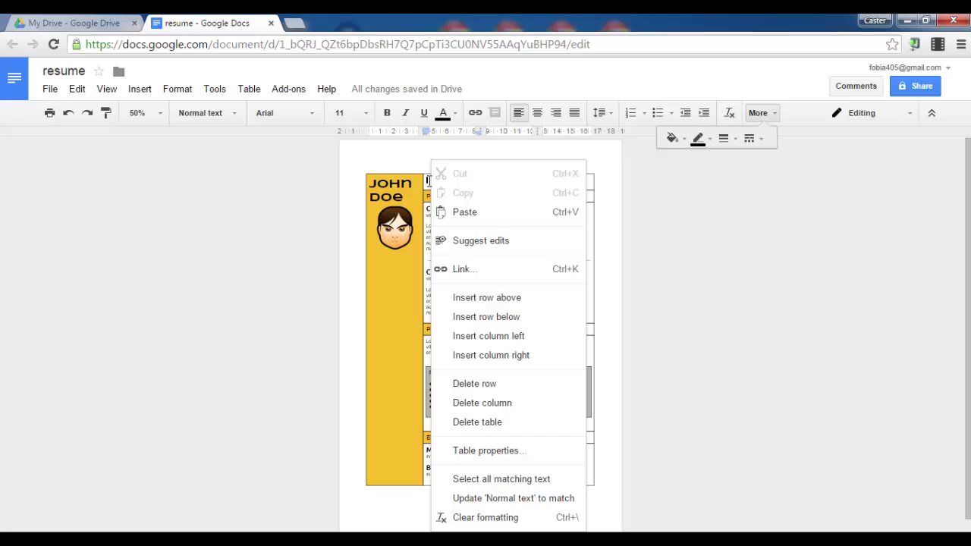
left_click(511, 458)
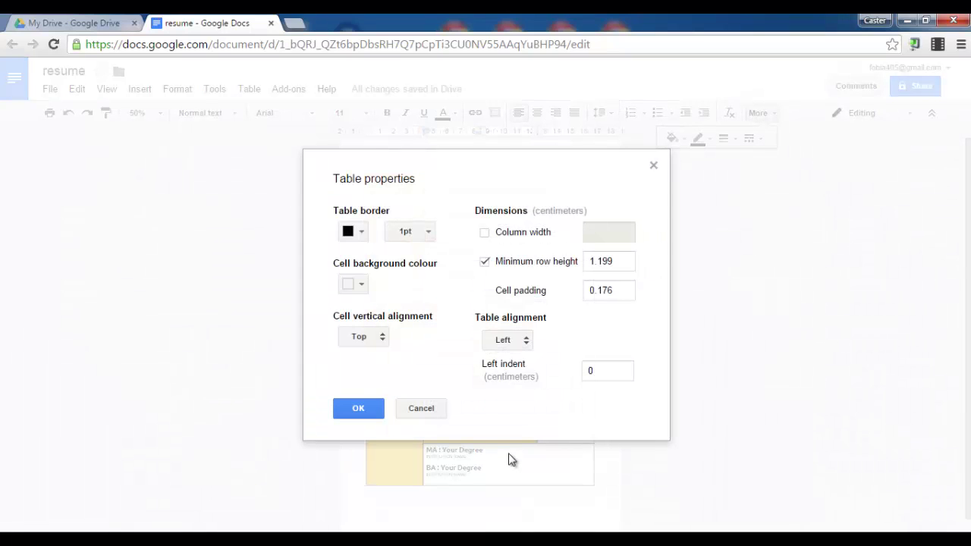
left_click(427, 235)
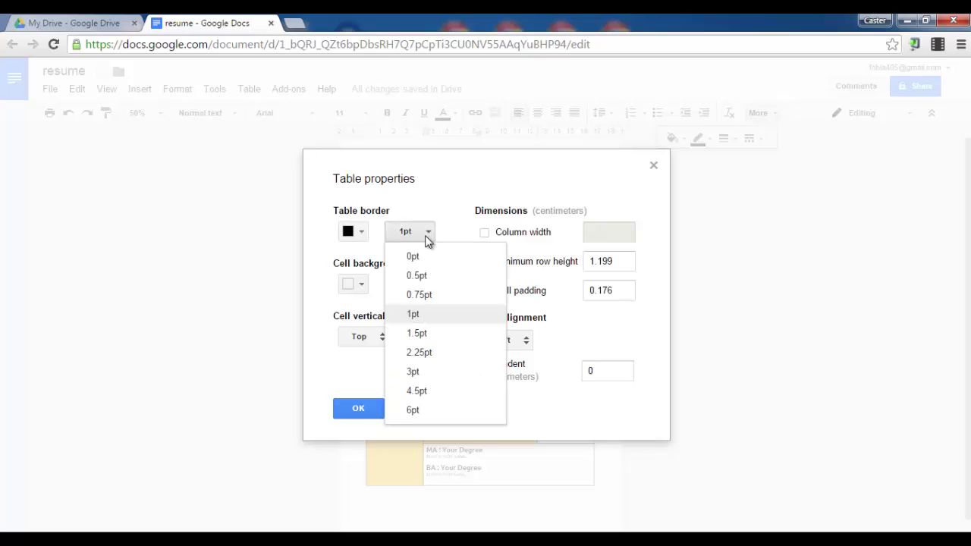
left_click(411, 262)
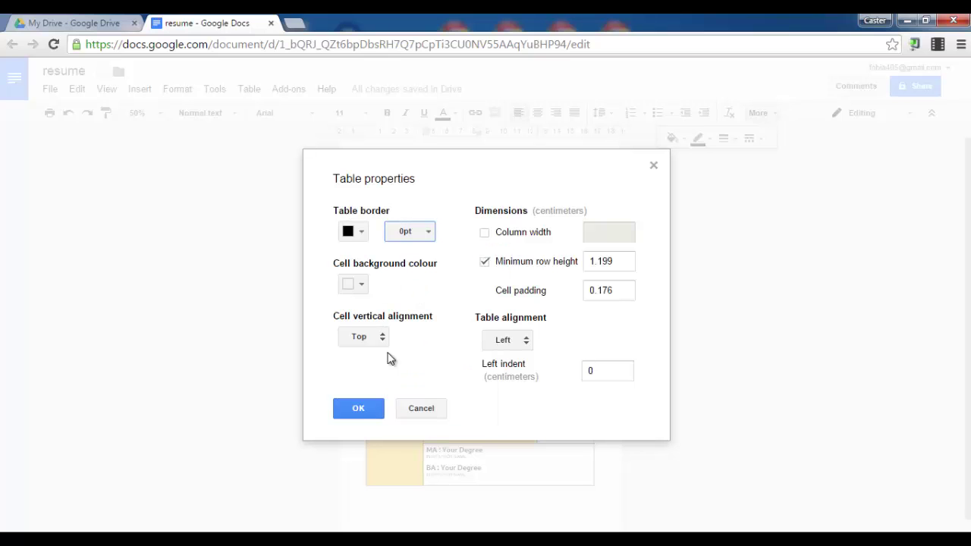
left_click(362, 410)
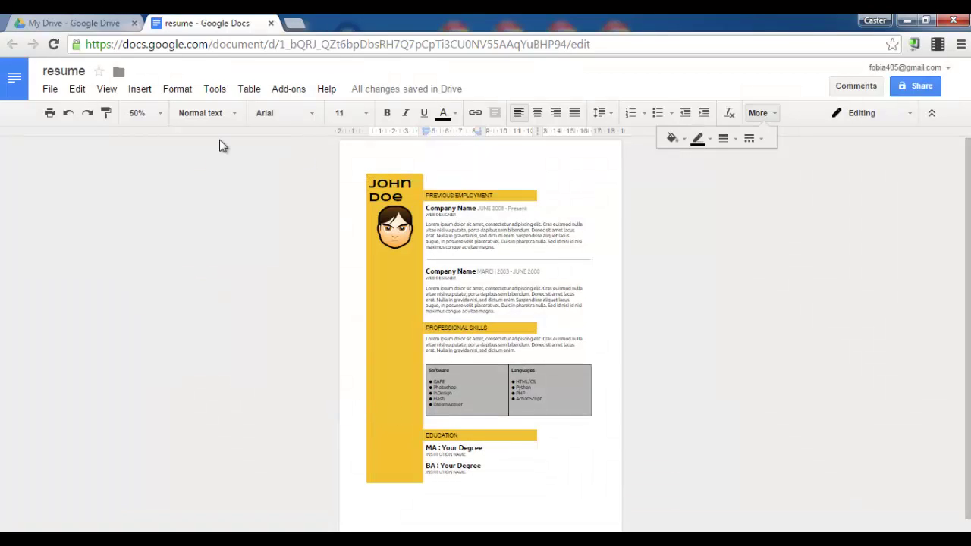
- Set the page colour to a light grey in Page setup
left_click(50, 90)
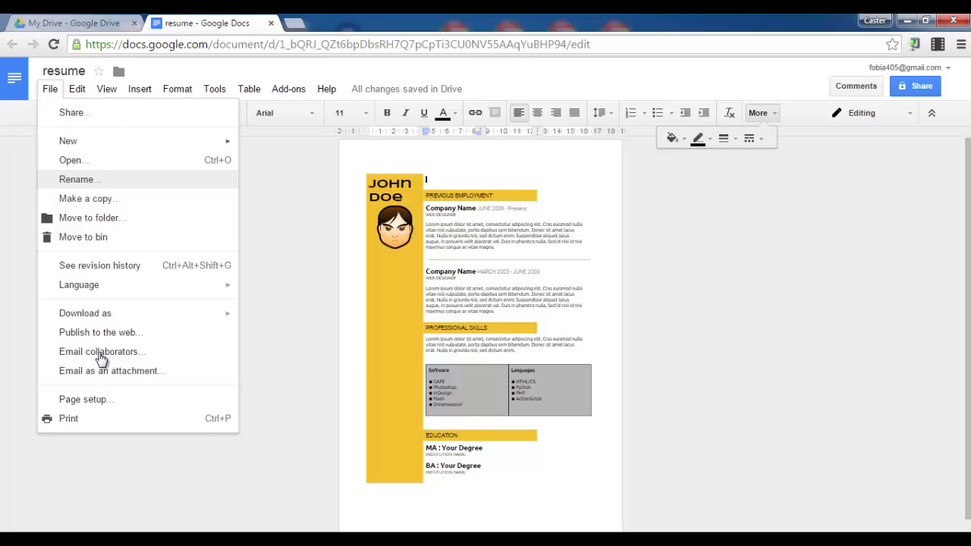
left_click(106, 400)
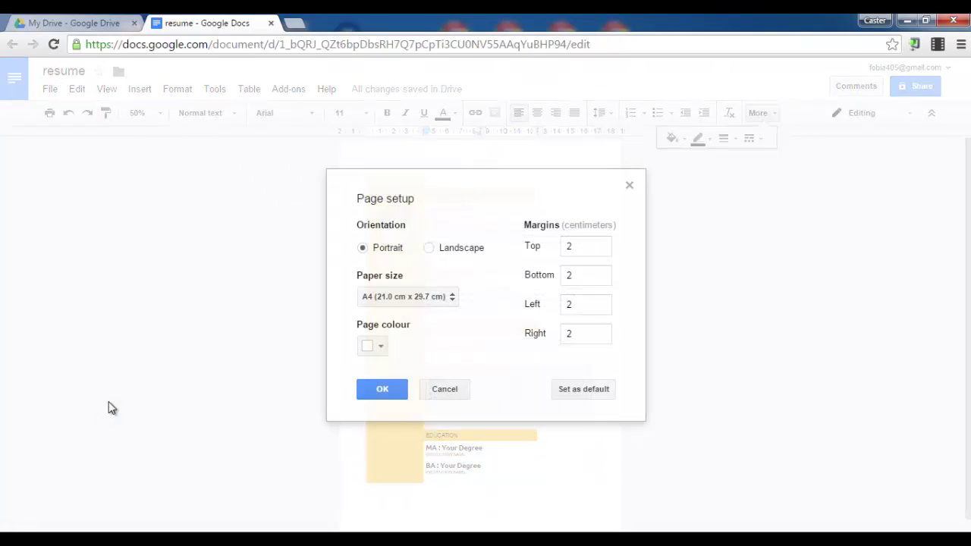
left_click(379, 347)
left_click(448, 372)
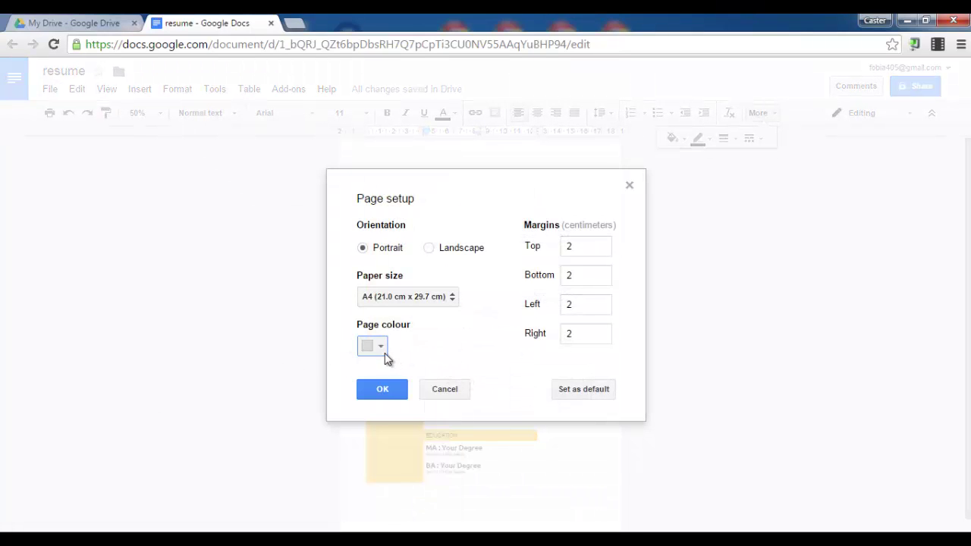
left_click(383, 390)
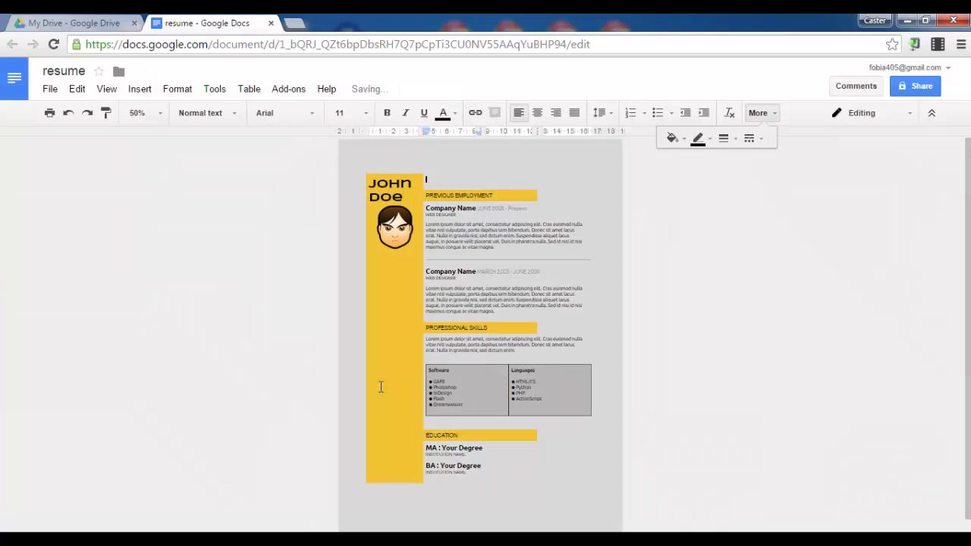
- Change the page colour to a lighter grey
left_click(54, 88)
left_click(137, 403)
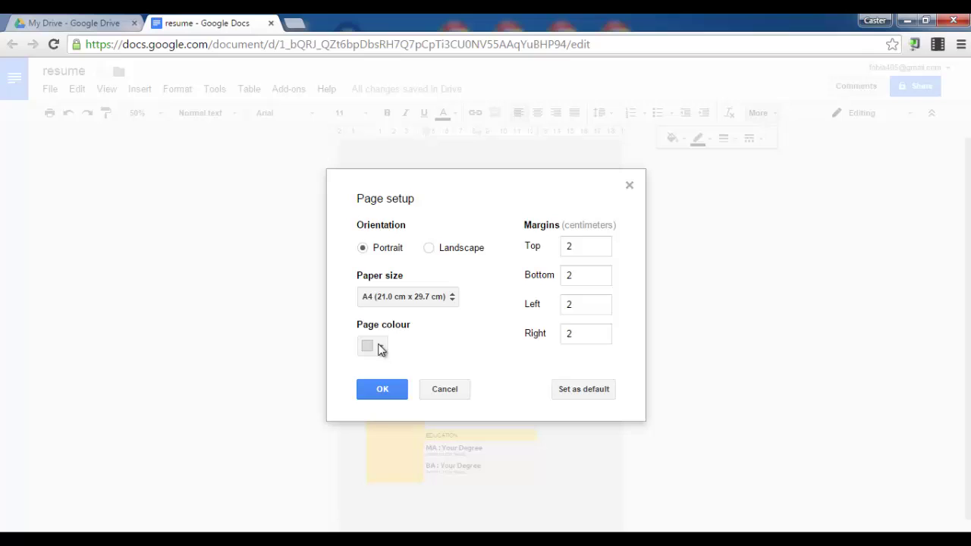
left_click(377, 349)
left_click(462, 373)
left_click(381, 390)
left_click(674, 306)
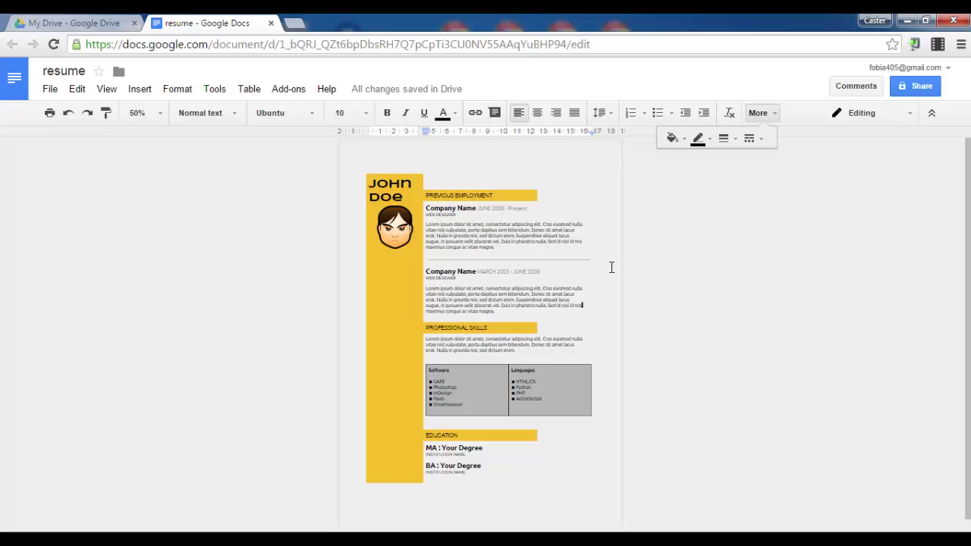
- Download the resume from the File menu as a PDF document, resume.pdf
left_click(50, 90)
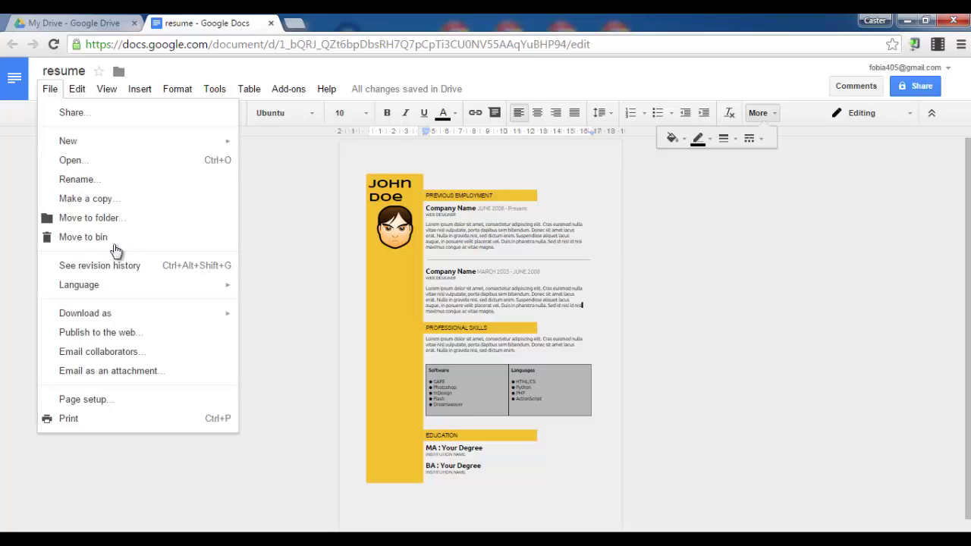
mouse_move(159, 319)
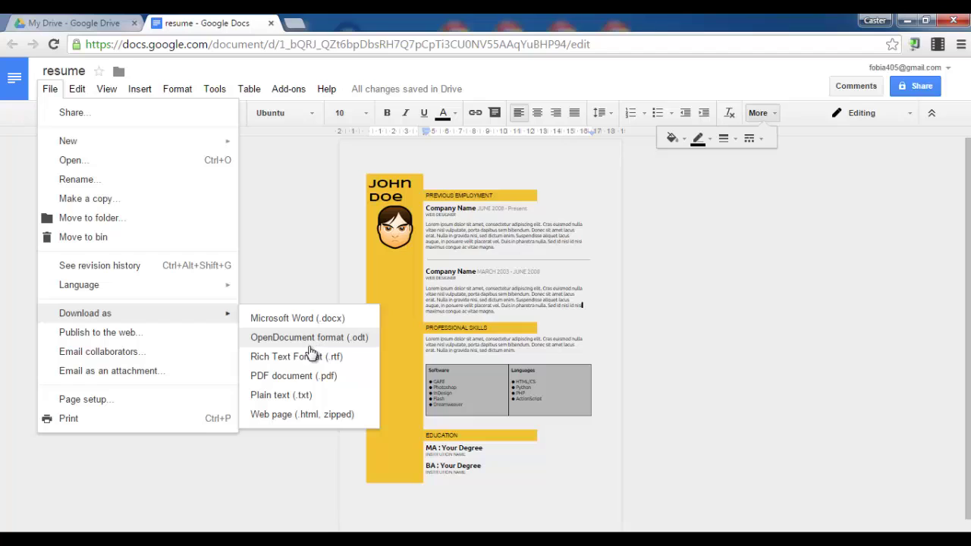
left_click(275, 377)
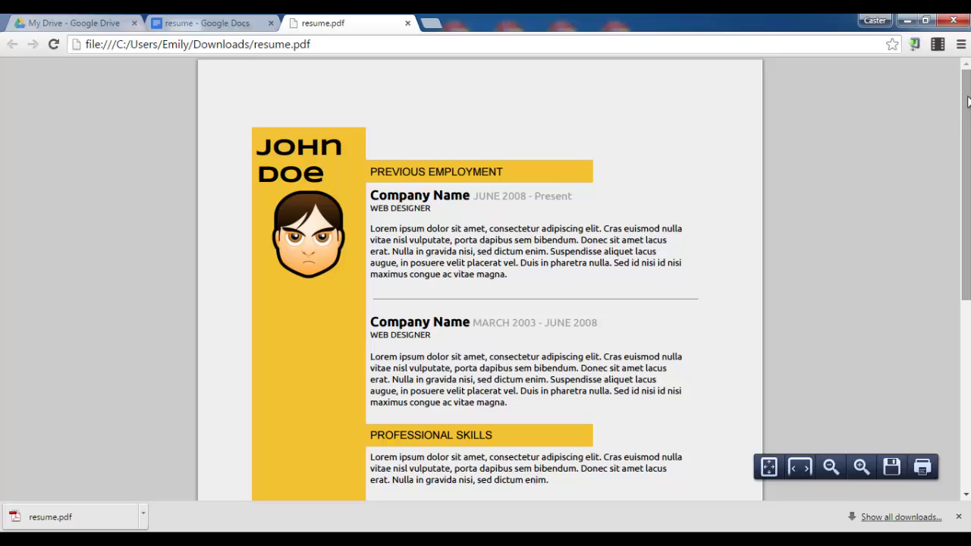
- Scroll through resume.pdf to check the yellow sidebar, employment entries, grey skills table and education
scroll(967, 100, "down", 4)
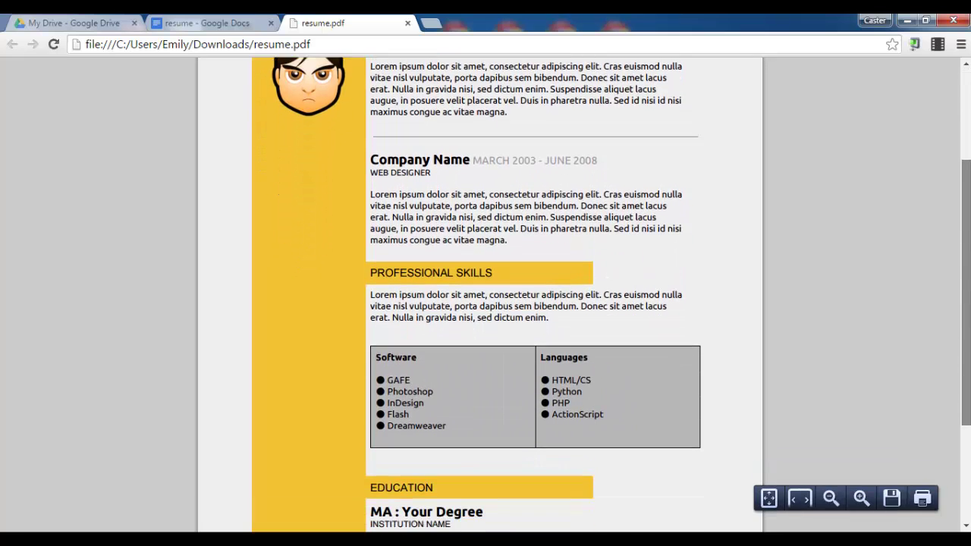
scroll(873, 160, "down", 2)
scroll(874, 160, "up", 4)
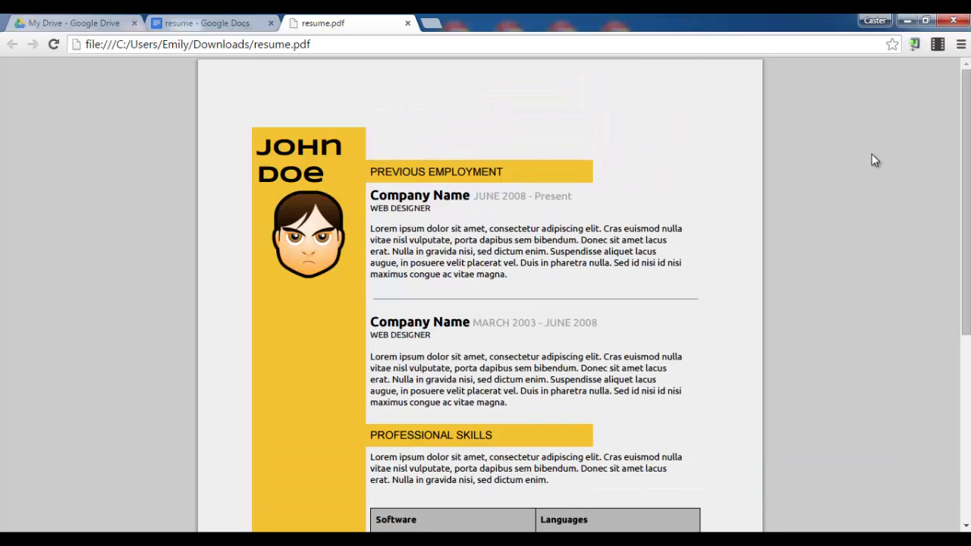